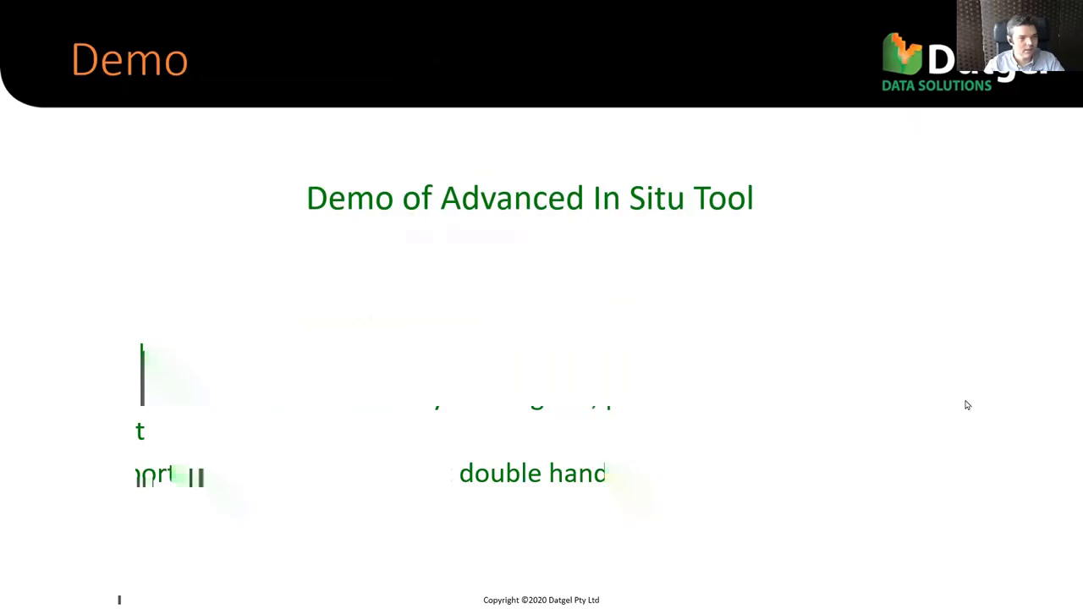
# Switch from the PowerPoint slideshow to gINT's Lugeon Water Test input table.
pyautogui.hotkey('alt', 'Tab')
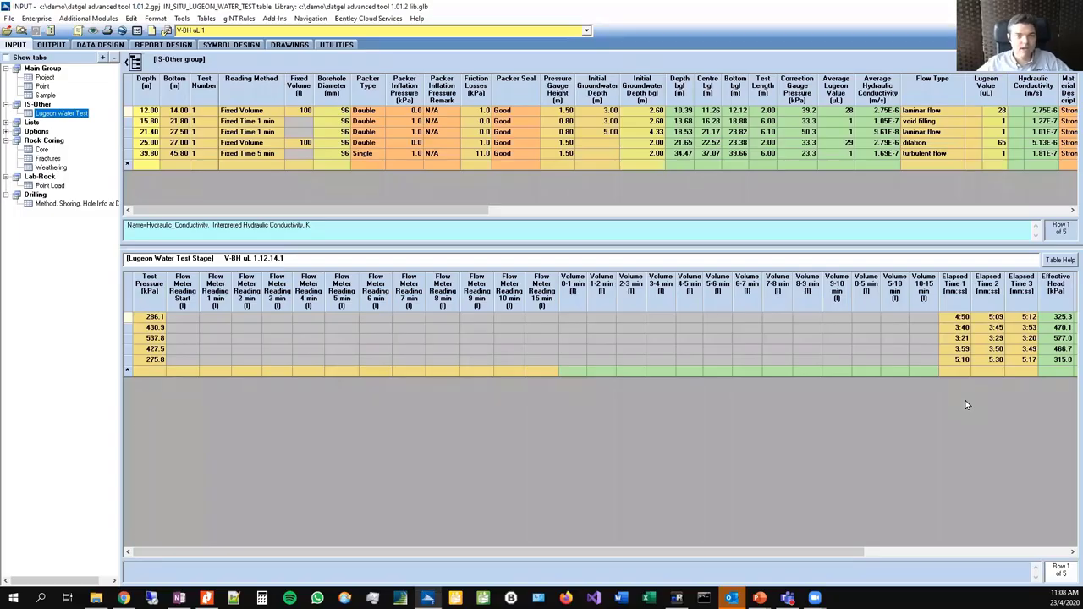
pyautogui.click(45, 77)
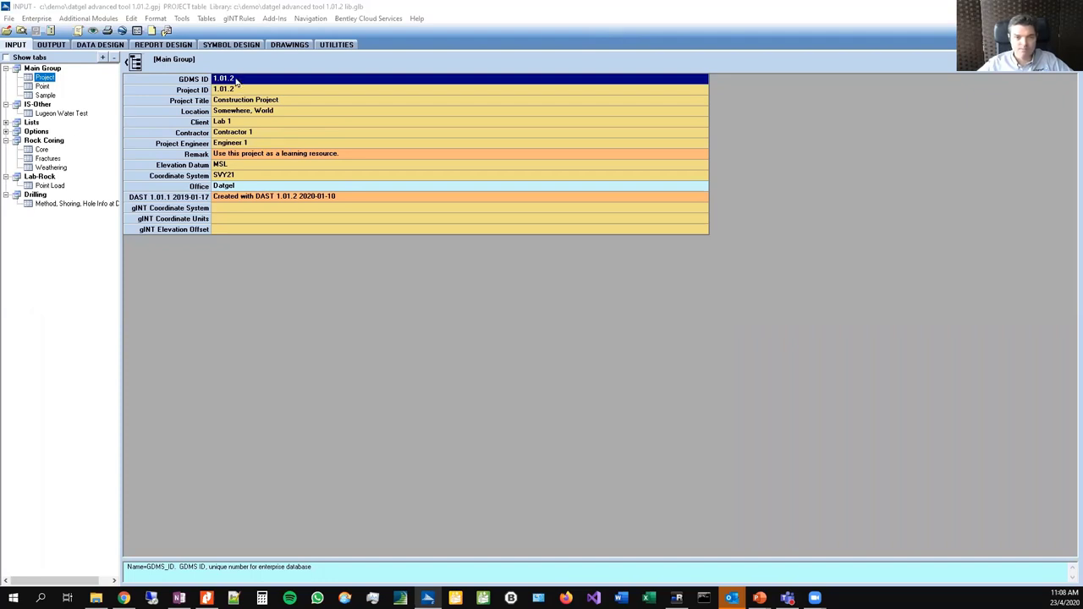
pyautogui.click(42, 87)
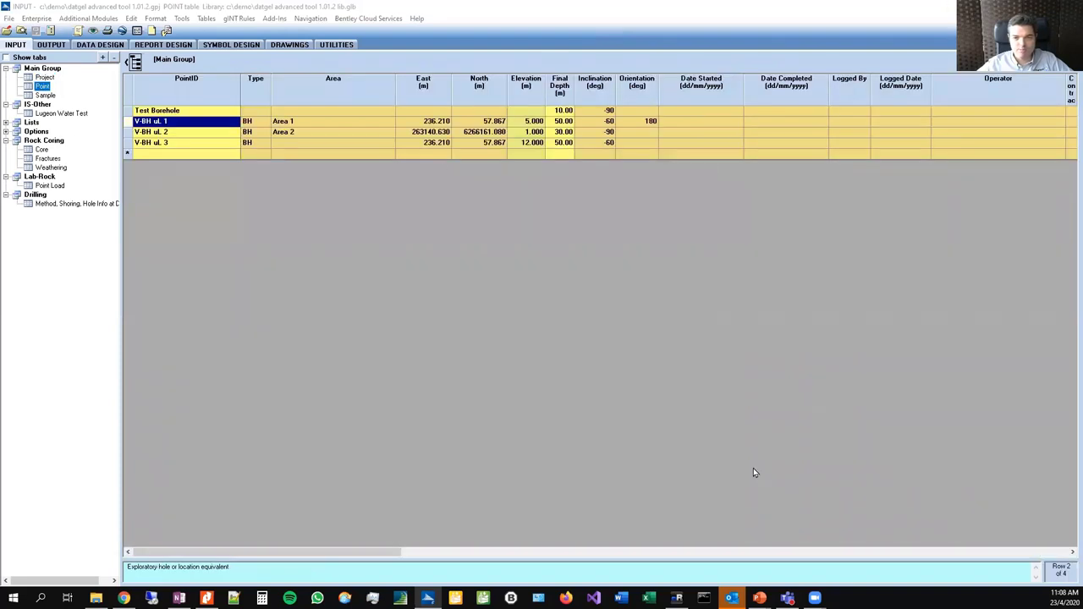
pyautogui.moveTo(333, 556); pyautogui.dragTo(594, 554)
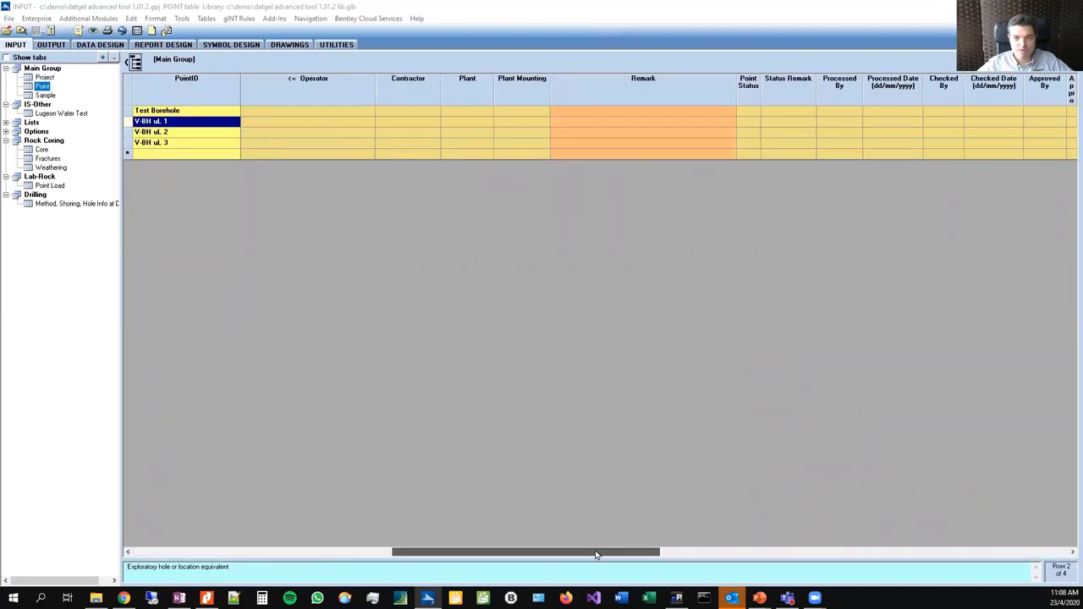
pyautogui.moveTo(1062, 573); pyautogui.dragTo(140, 549)
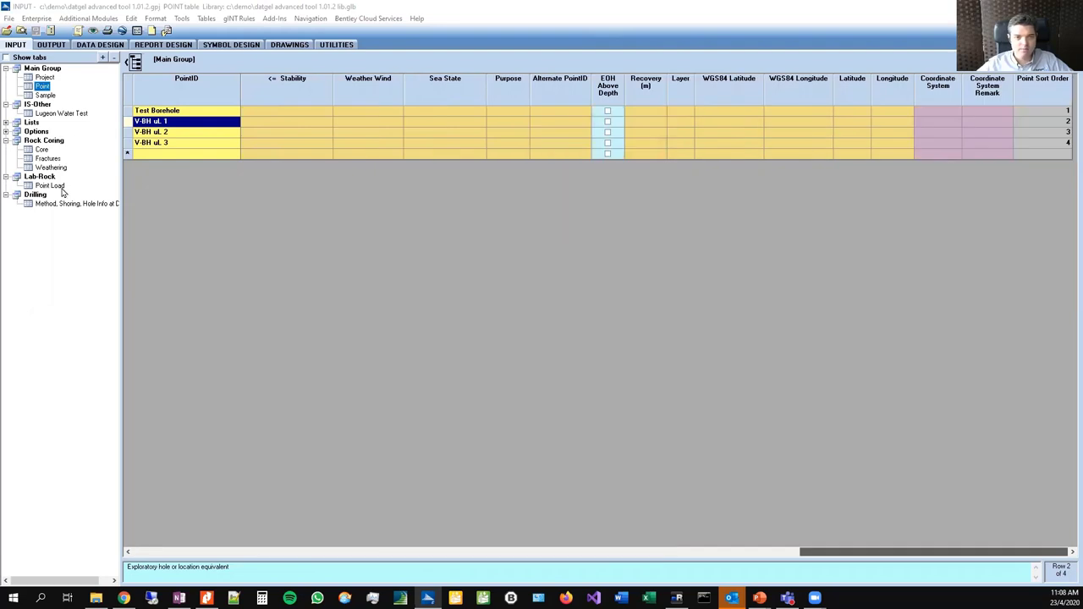
pyautogui.click(45, 95)
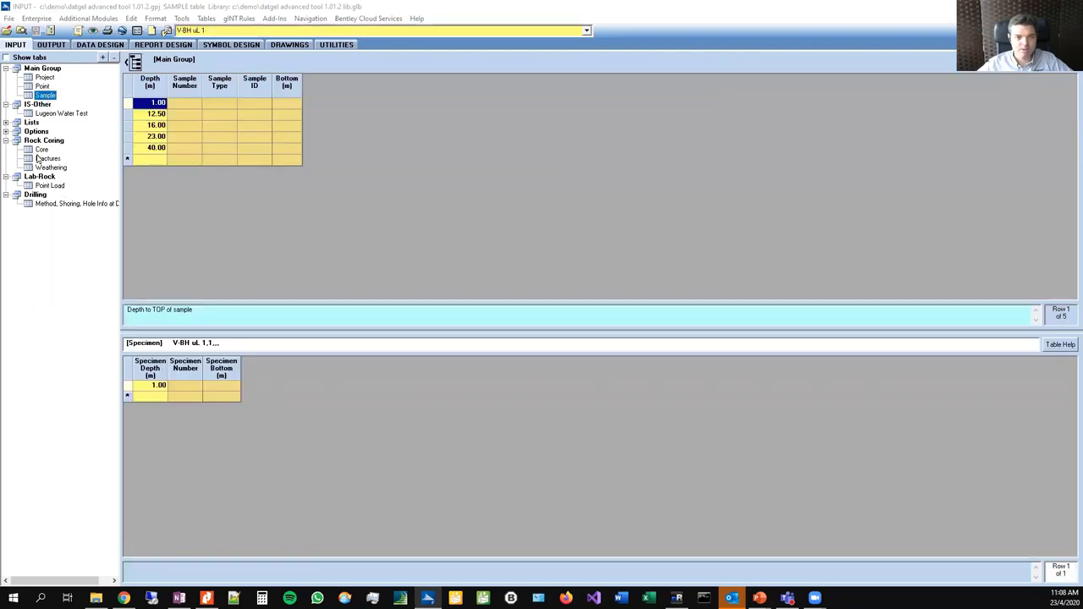
pyautogui.click(47, 186)
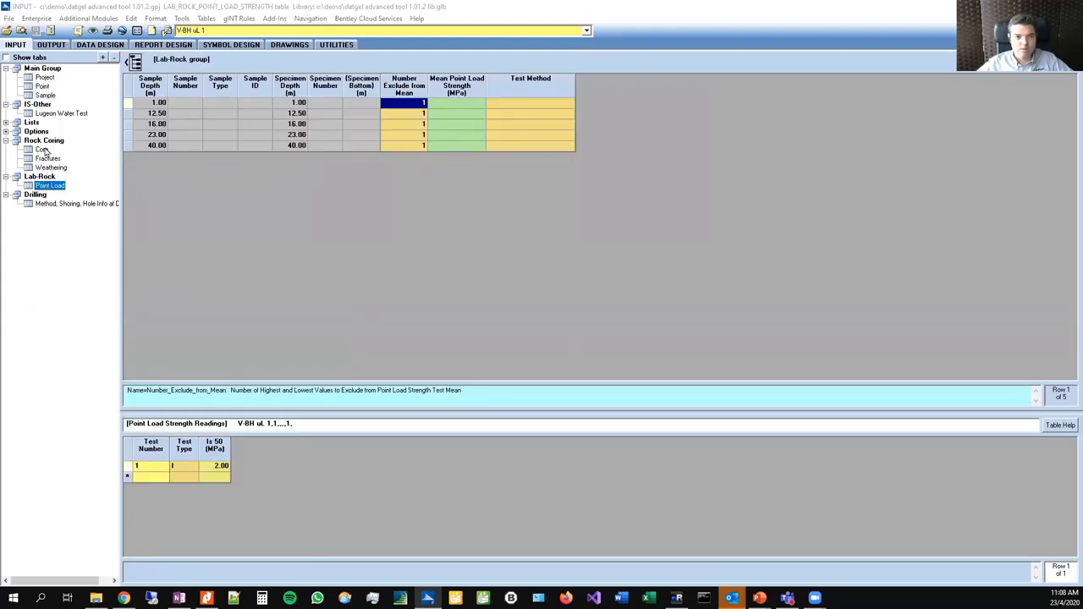
pyautogui.click(41, 150)
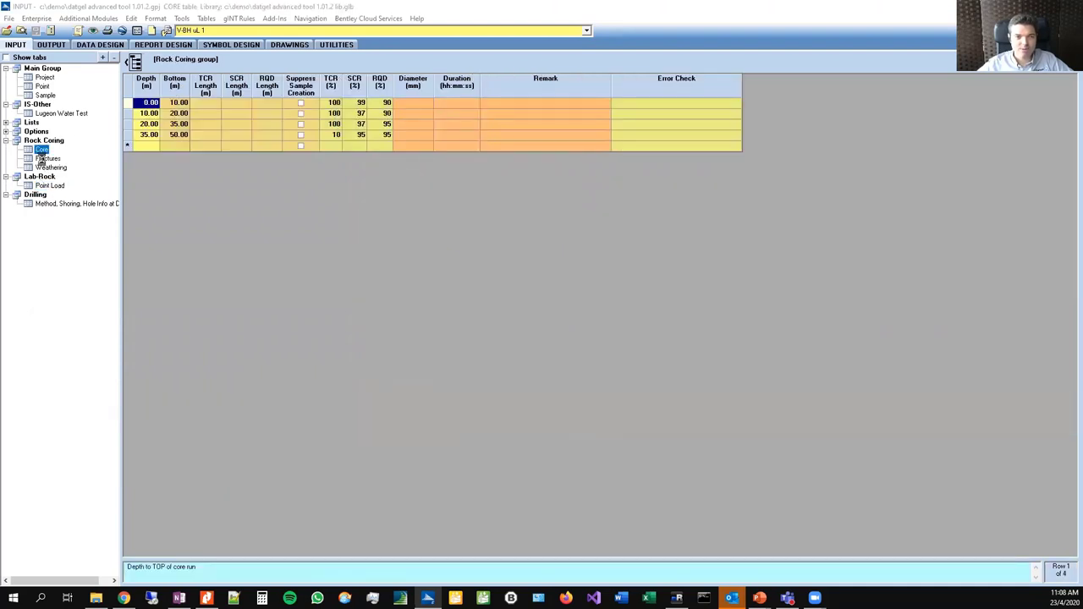
pyautogui.click(45, 158)
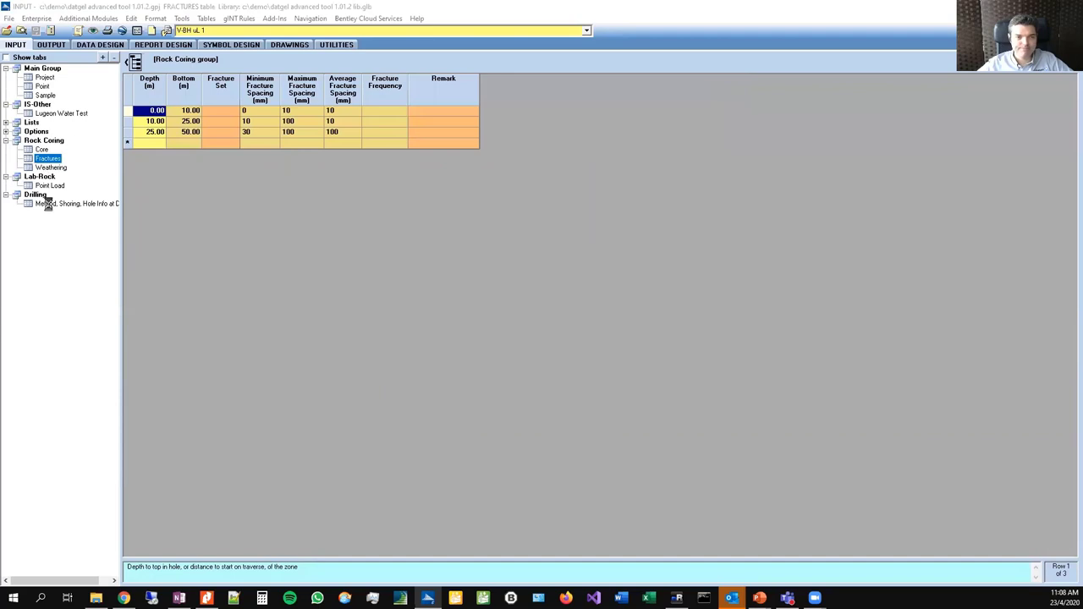
pyautogui.click(49, 204)
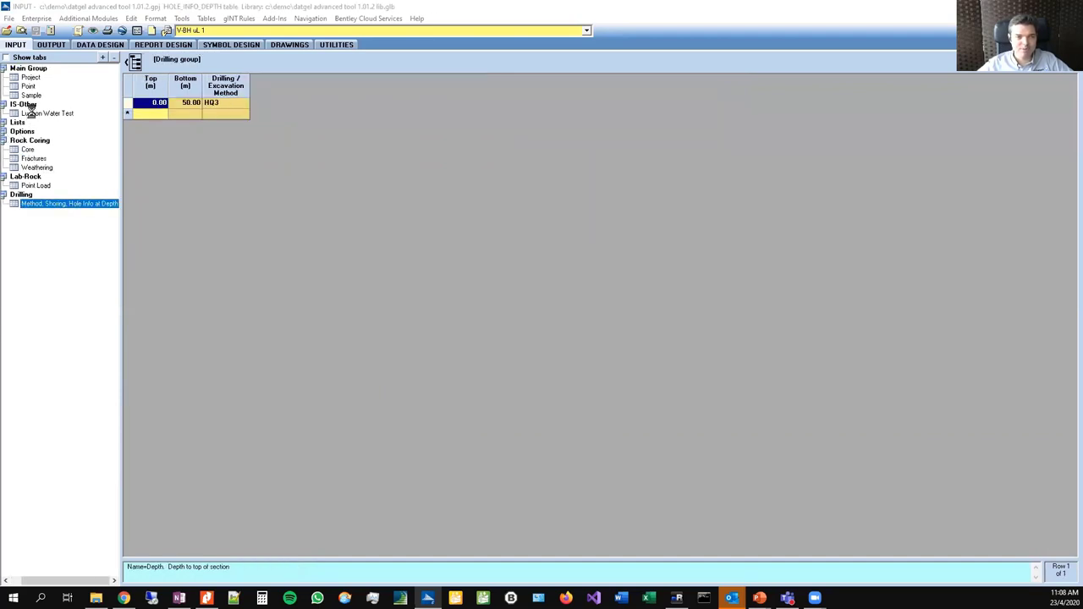
pyautogui.click(30, 112)
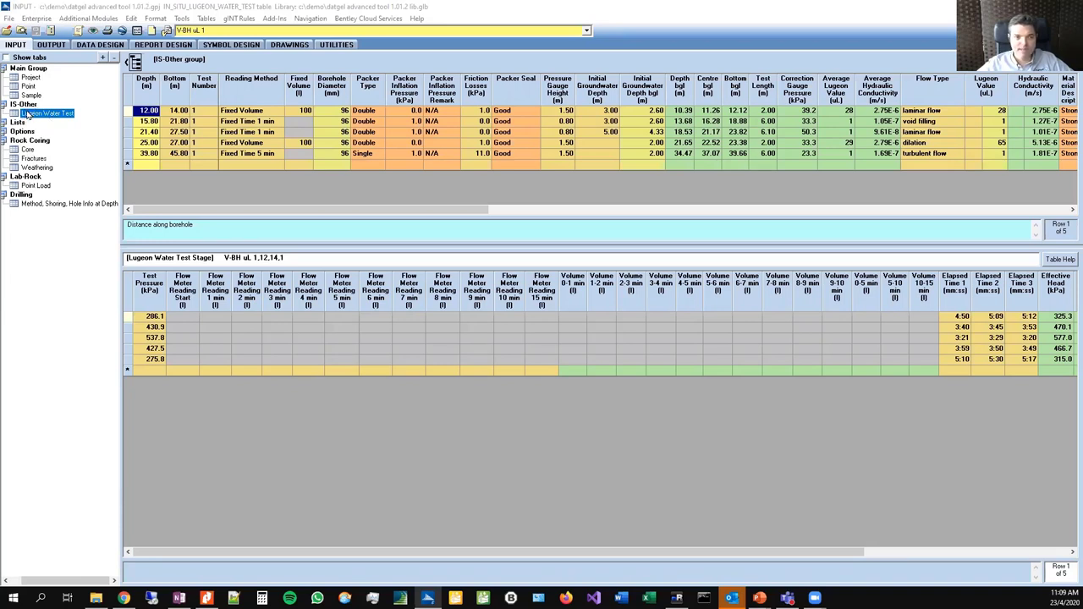
# Check the Reading Method and Fixed Volume values of the first Lugeon tests.
pyautogui.click(147, 121)
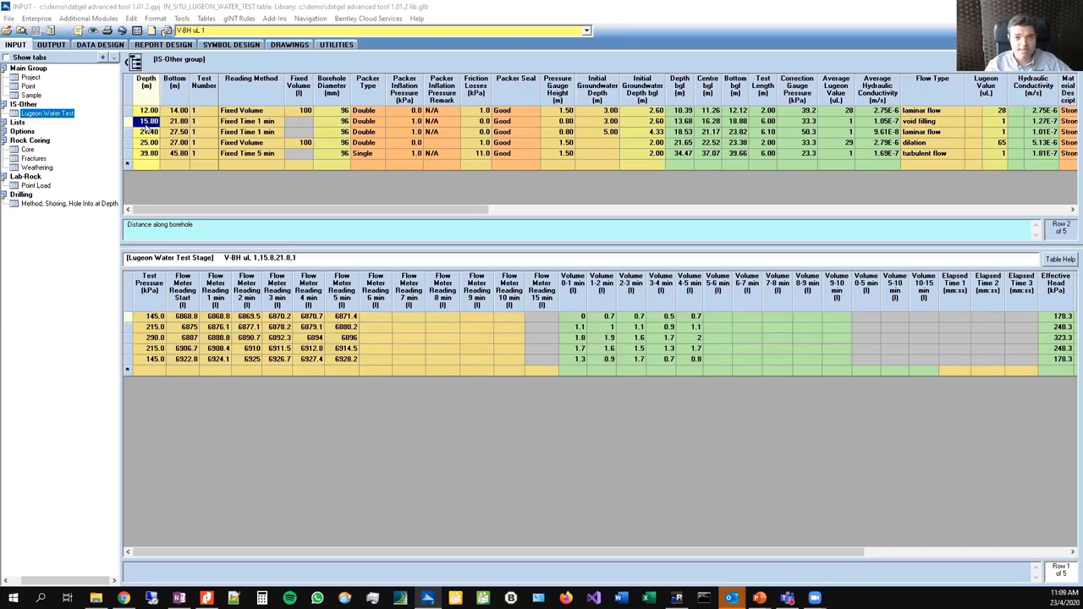
pyautogui.press('Down')
pyautogui.press('Down')
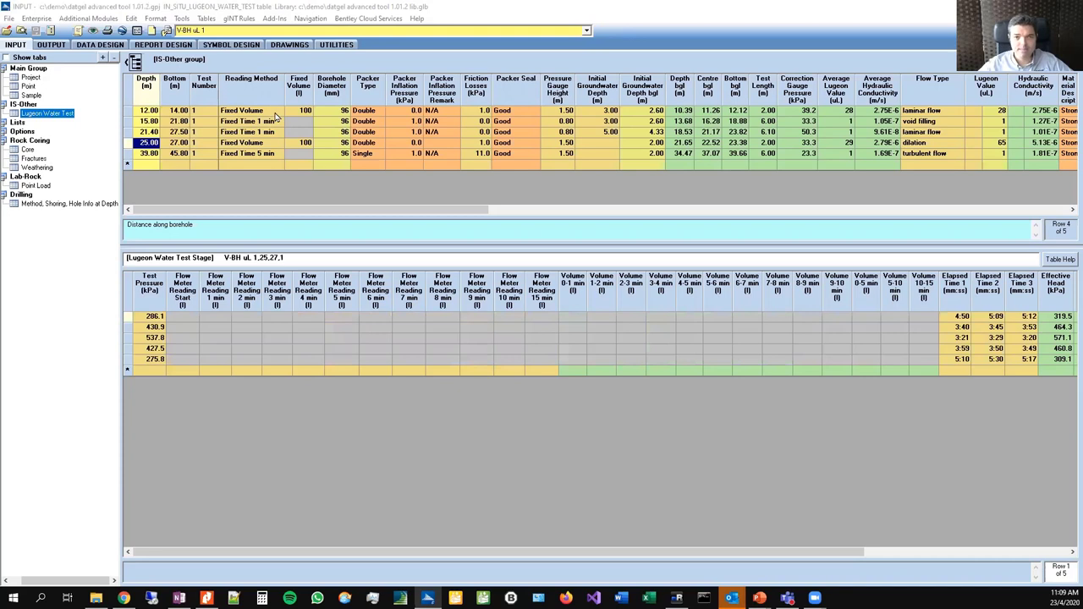
pyautogui.click(276, 112)
pyautogui.click(305, 113)
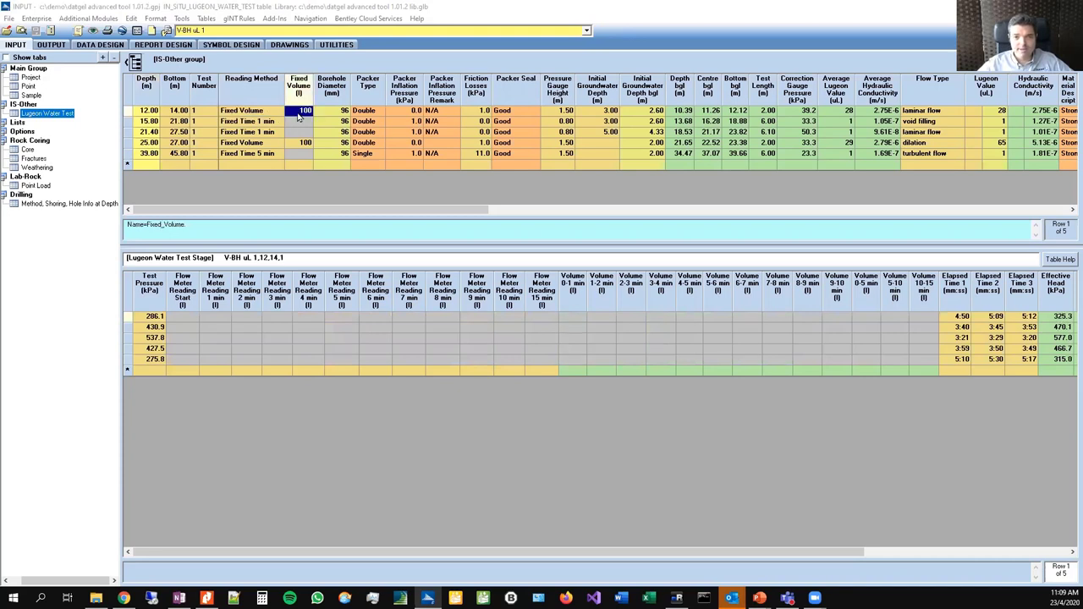
pyautogui.click(241, 112)
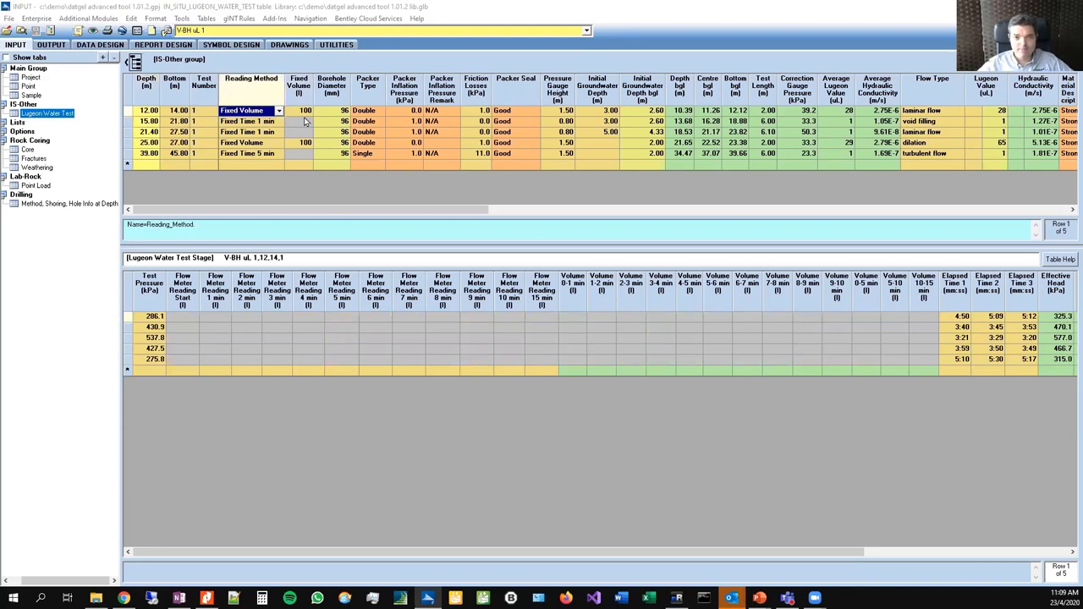
pyautogui.press('Tab')
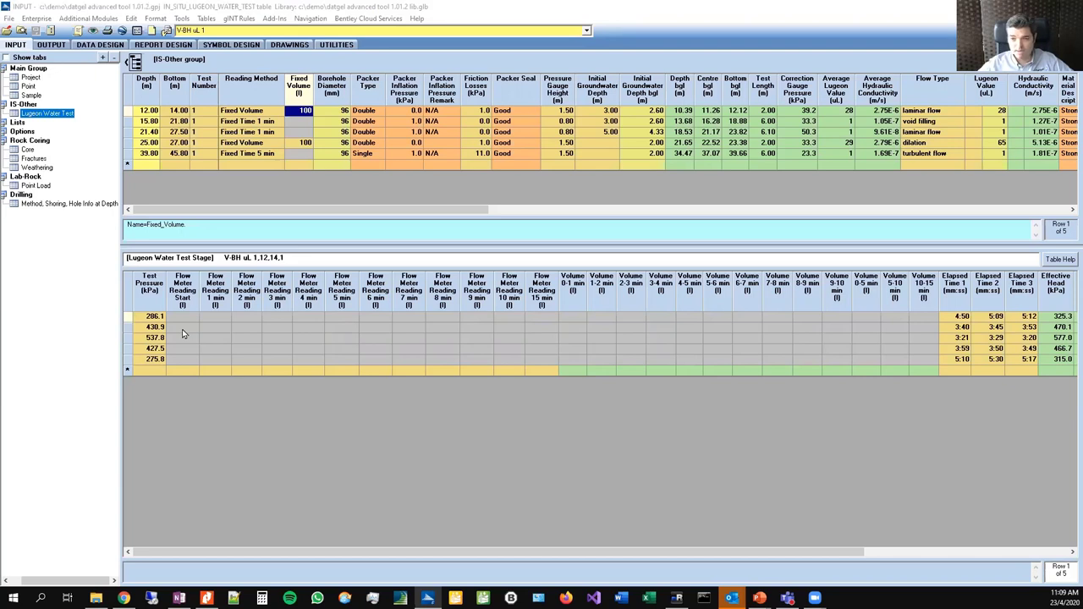
# Step through the first stage's Elapsed Time, Effective Head and Flow Rate readings.
pyautogui.click(414, 343)
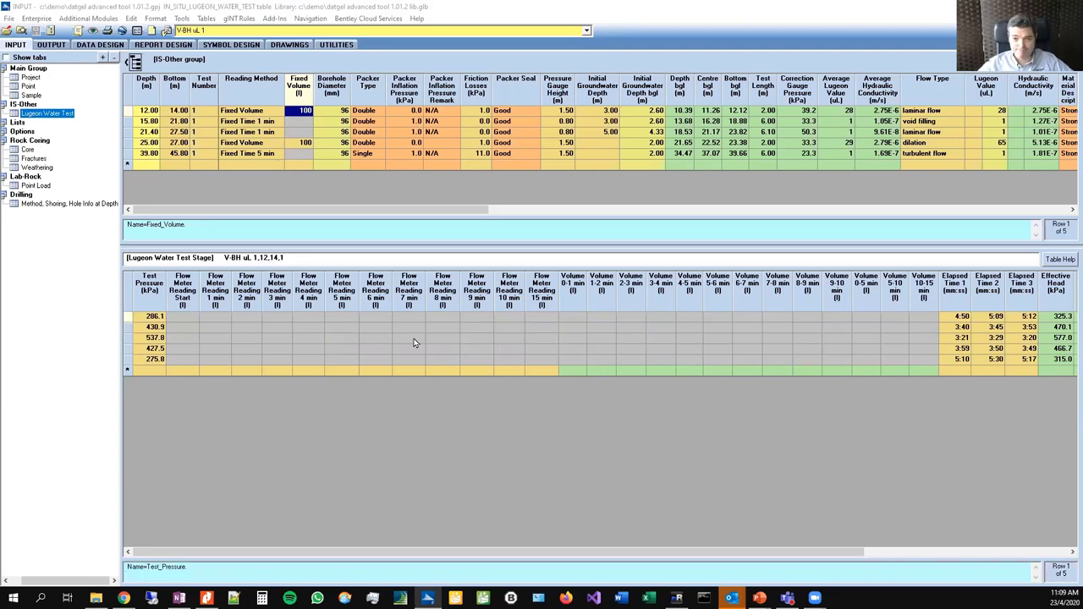
pyautogui.click(959, 337)
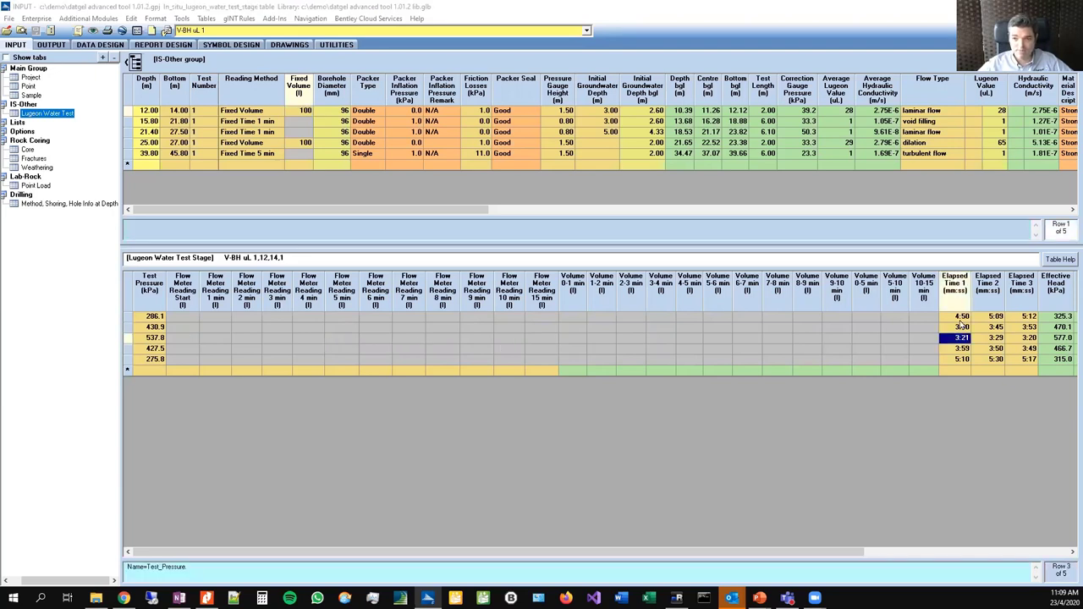
pyautogui.click(961, 316)
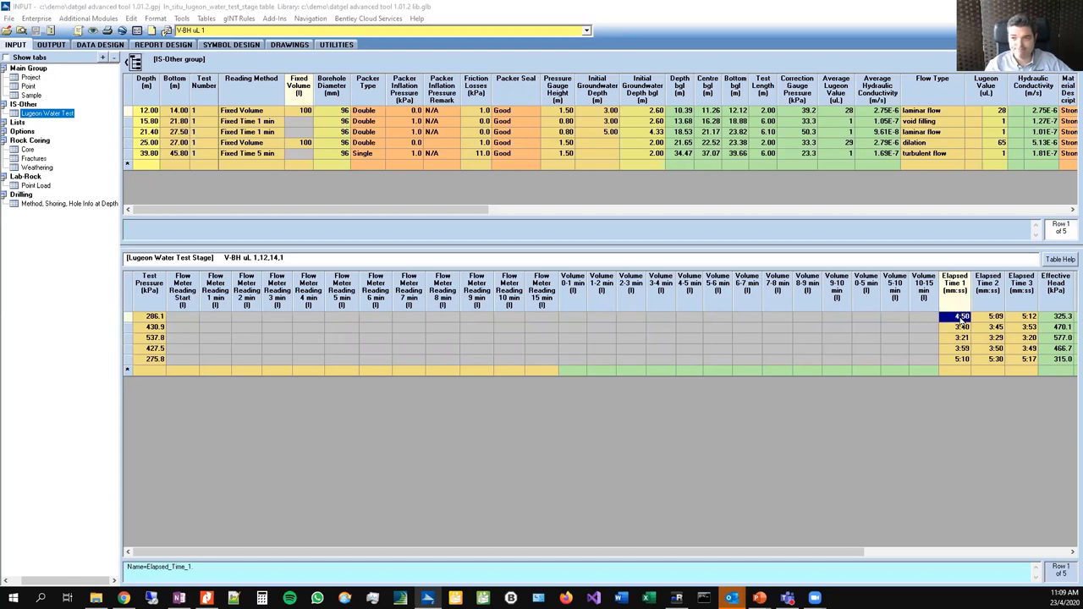
pyautogui.press('Tab')
pyautogui.press('Tab')
pyautogui.press('Tab')
pyautogui.hotkey('shift', 'Tab')
pyautogui.hotkey('shift', 'Tab')
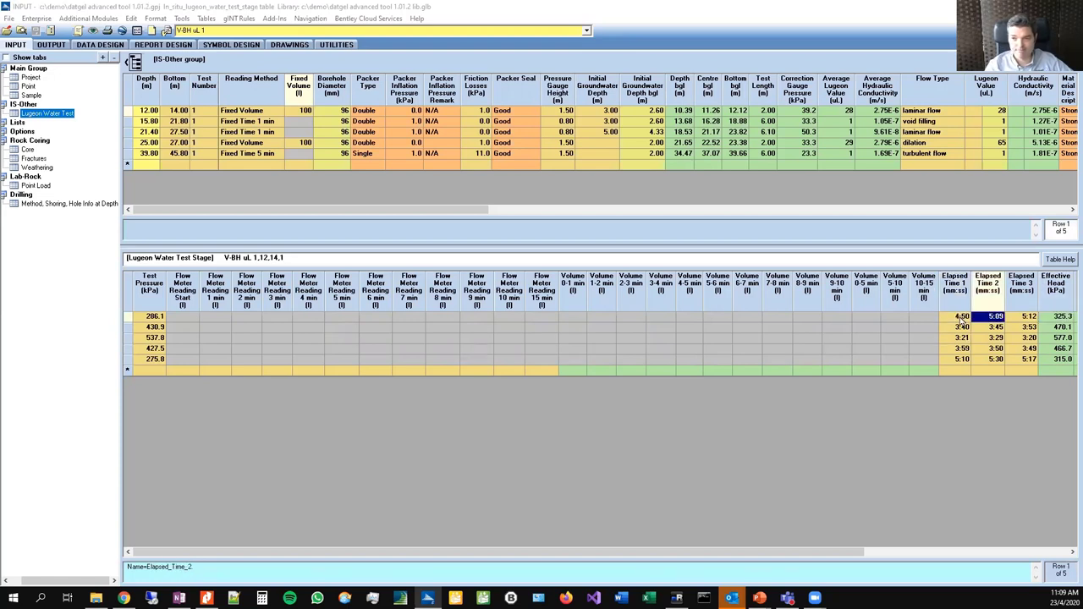
pyautogui.press('Tab')
pyautogui.press('Tab')
pyautogui.press('Tab')
pyautogui.press('Tab')
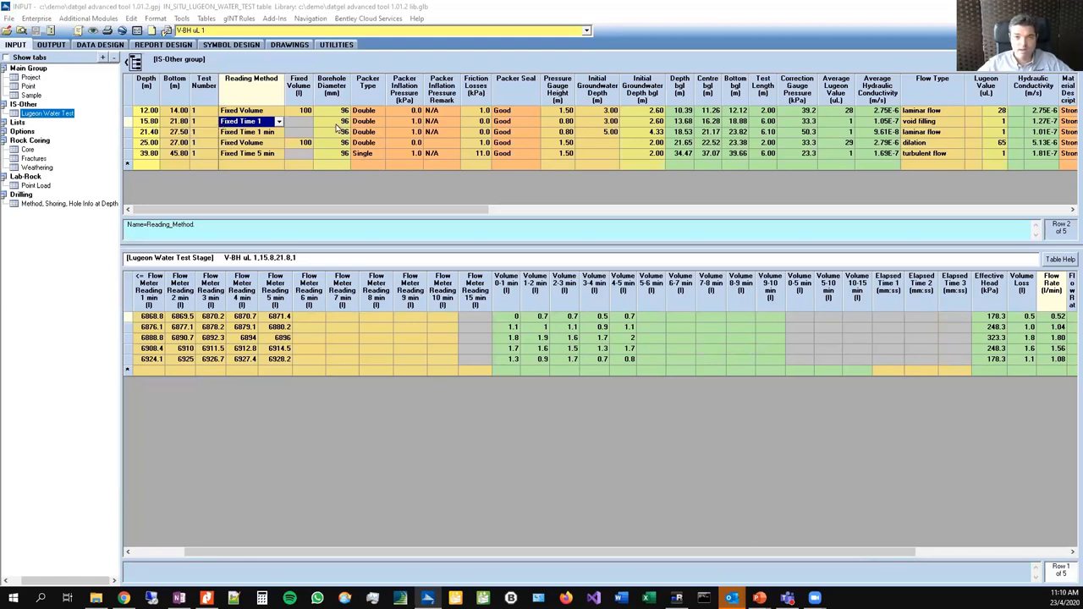
# Select the first test and clear the first stage's calculated Effective Head and Volume Loss values.
pyautogui.click(334, 124)
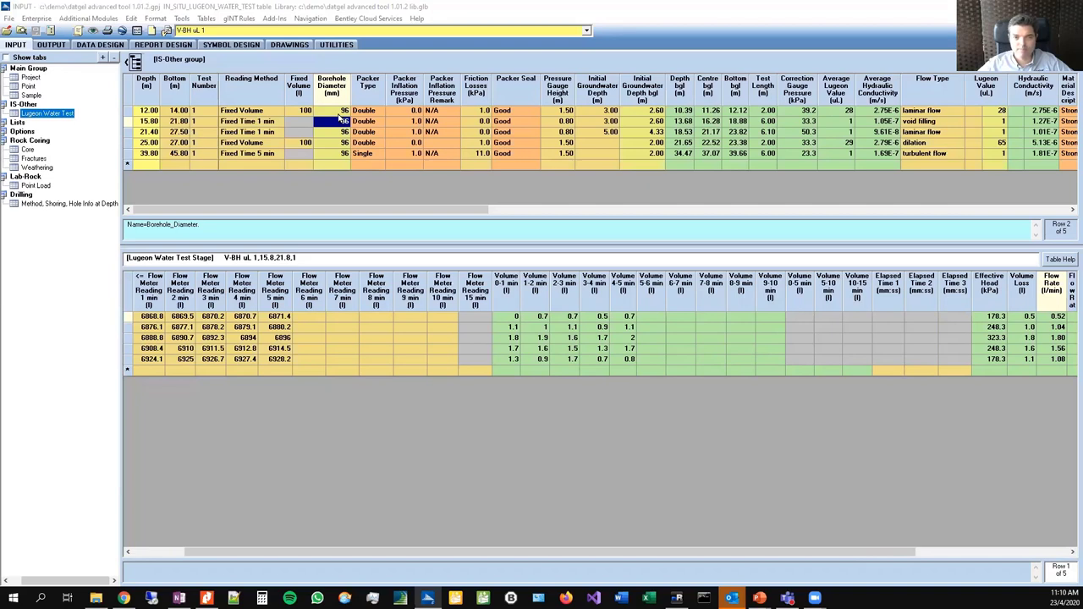
pyautogui.click(340, 112)
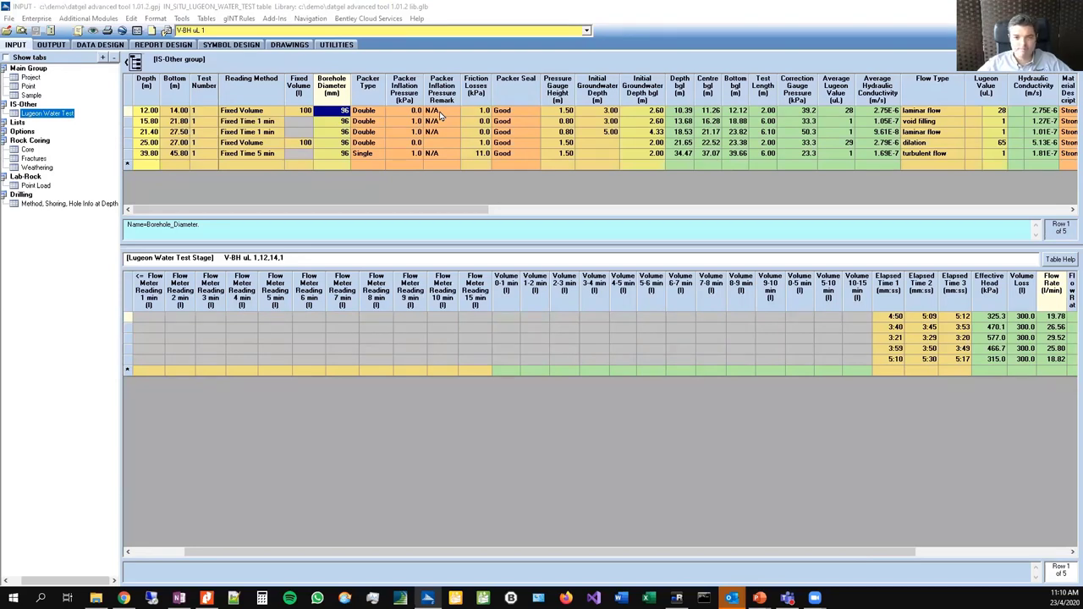
pyautogui.click(181, 553)
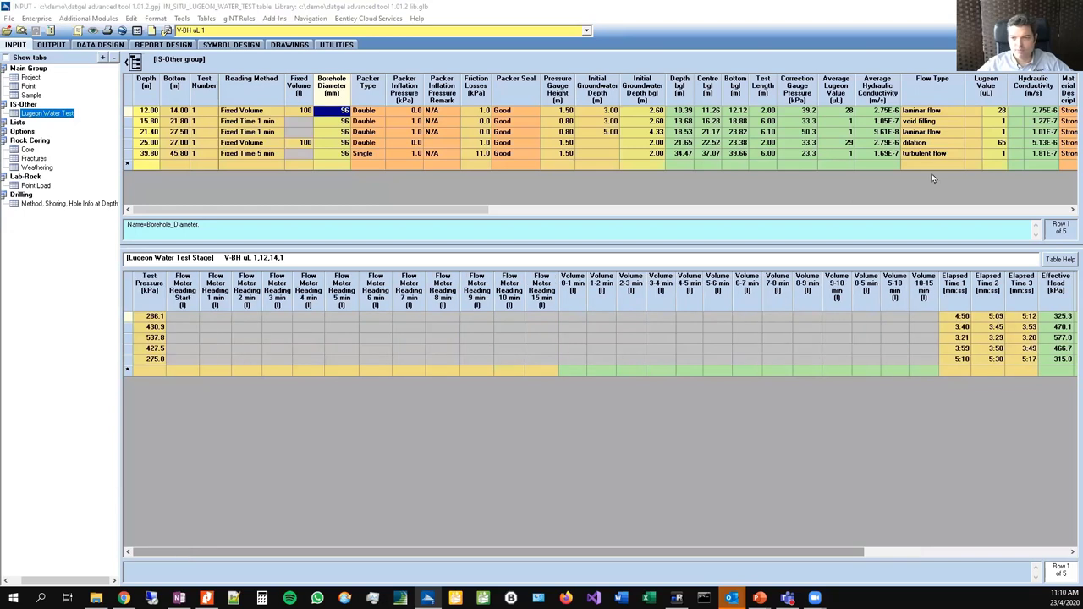
pyautogui.click(1067, 326)
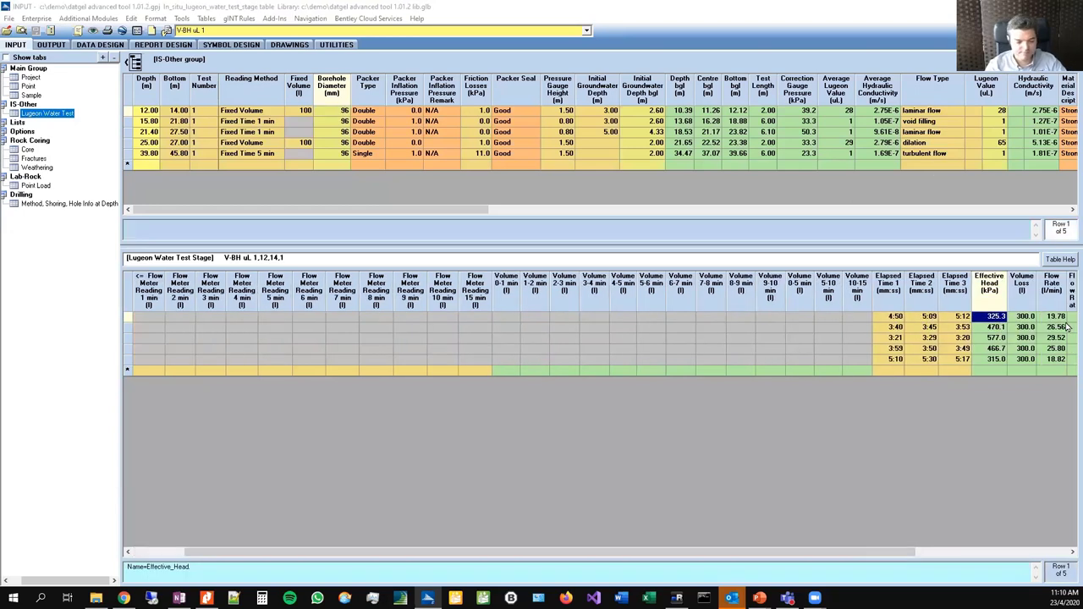
pyautogui.hotkey('shift', 'Right')
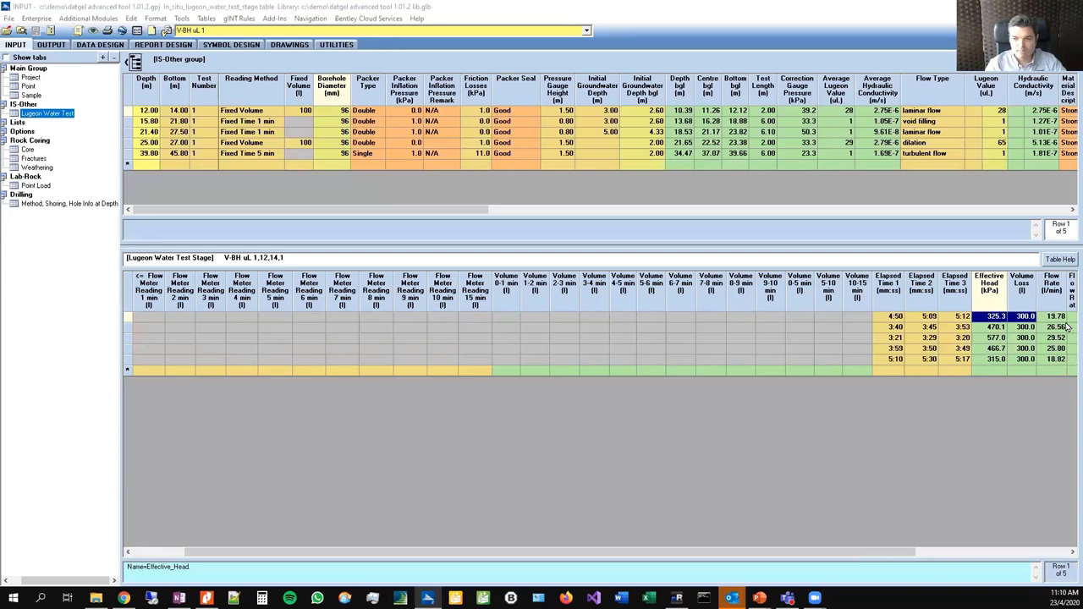
pyautogui.hotkey('shift', 'End')
pyautogui.press('Delete')
pyautogui.hotkey('shift', 'Left')
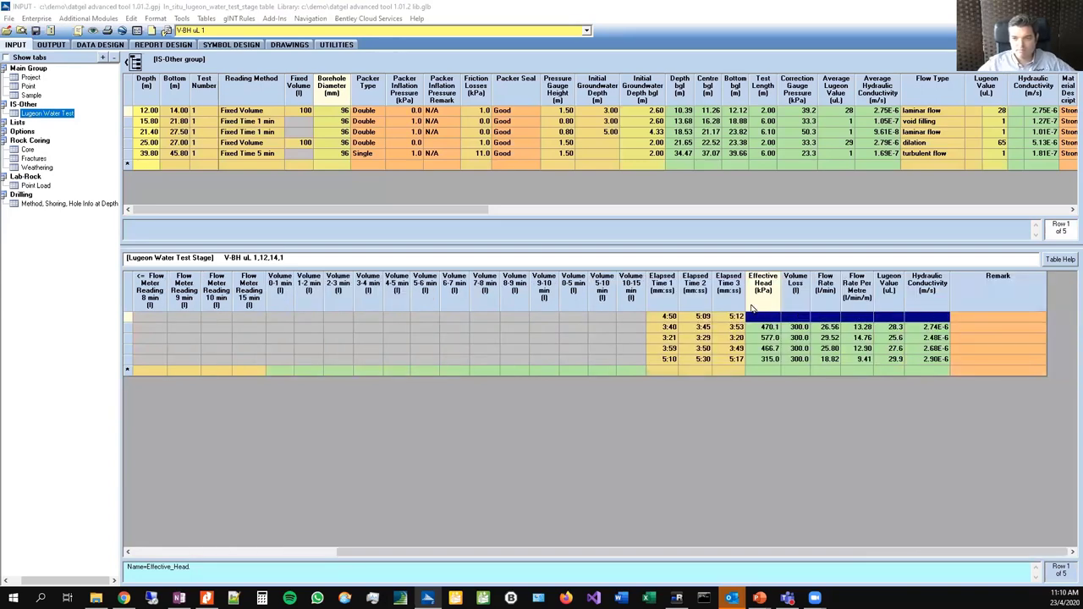
# Clear the calculated values for all five stages of the first test.
pyautogui.keyDown('shift'); pyautogui.click(897, 348); pyautogui.keyUp('shift')
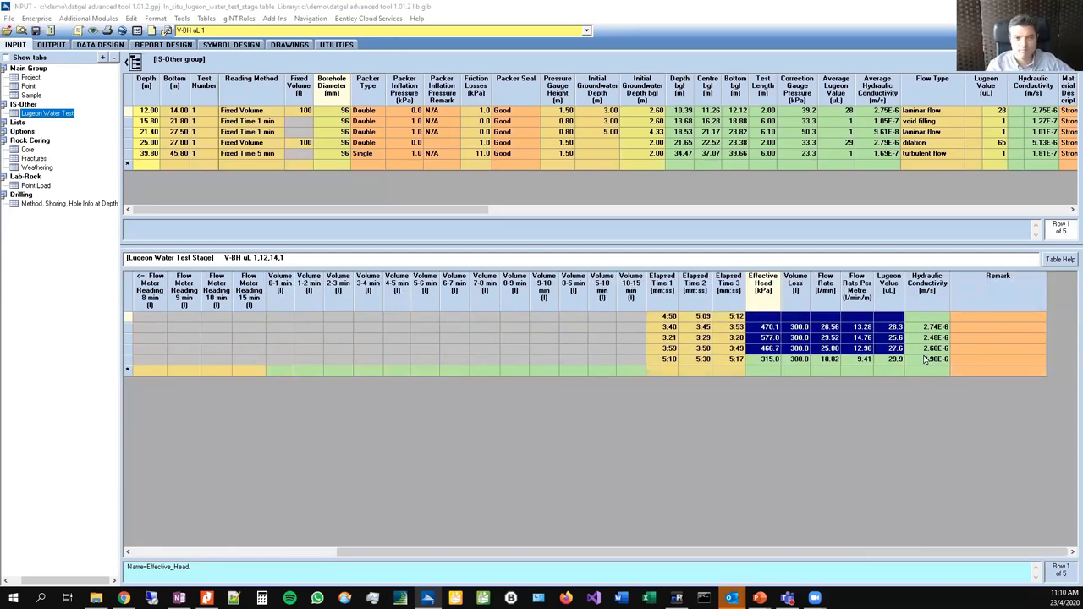
pyautogui.keyDown('shift'); pyautogui.click(927, 359); pyautogui.keyUp('shift')
pyautogui.press('Delete')
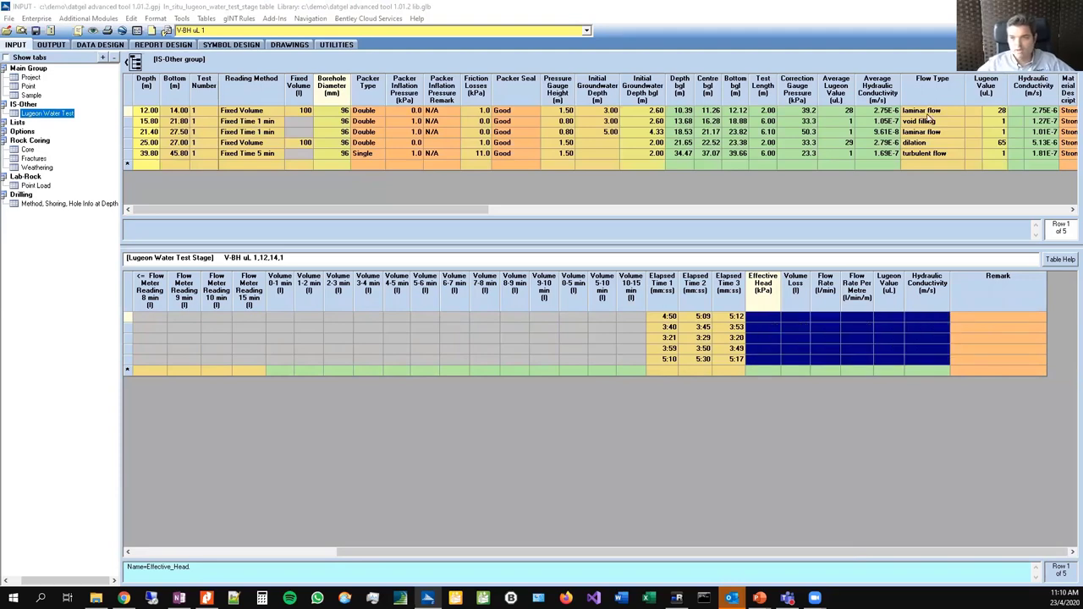
pyautogui.click(1070, 209)
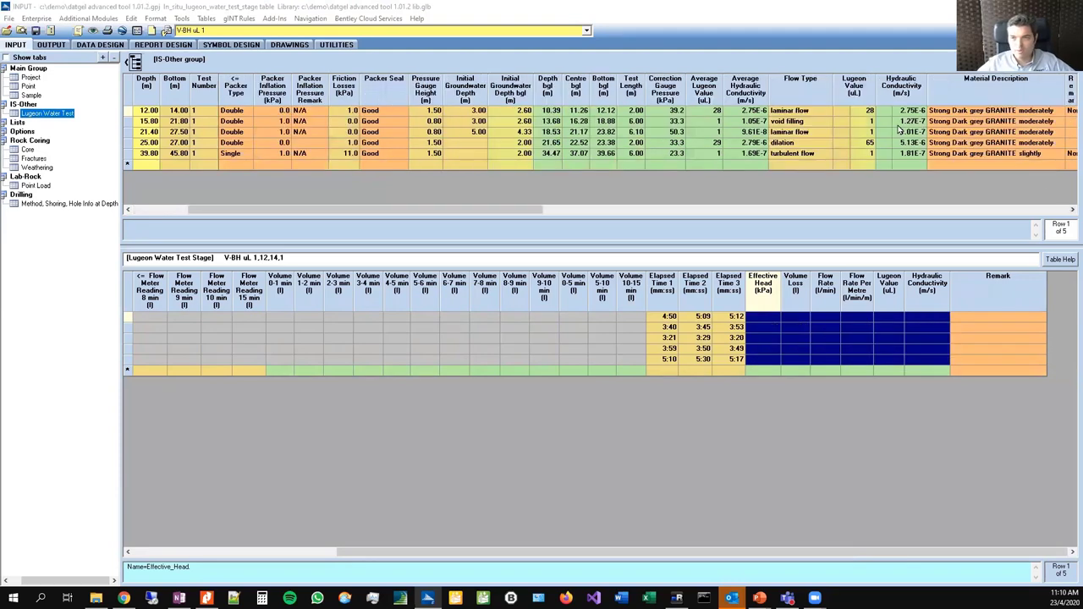
# Delete test 1's Lugeon Value of 28 and let the stage results recalculate.
pyautogui.click(868, 111)
pyautogui.press('Delete')
pyautogui.press('Tab')
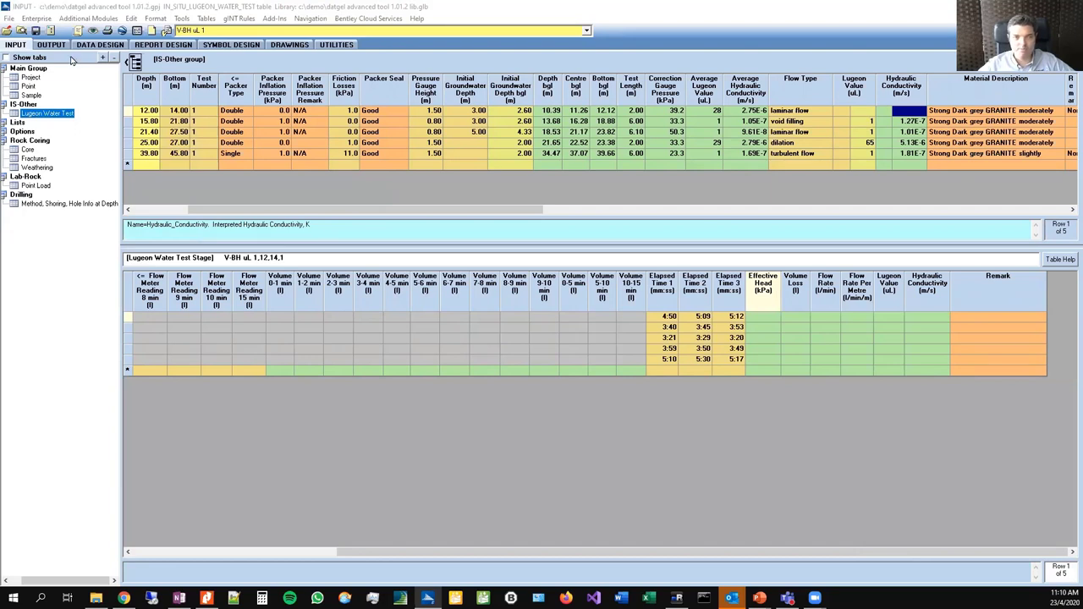
pyautogui.click(919, 339)
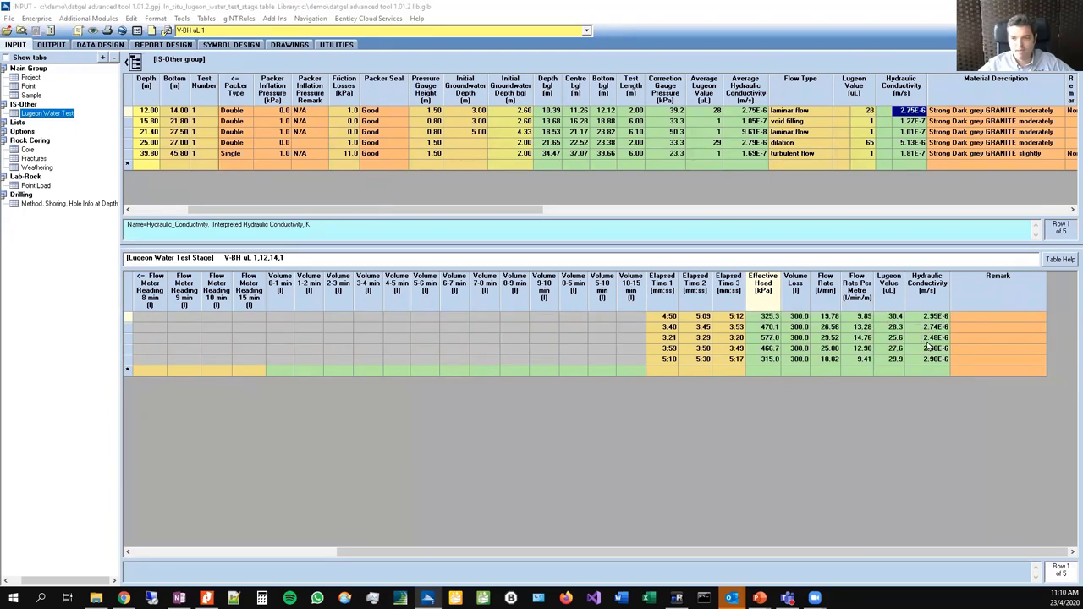
pyautogui.click(898, 348)
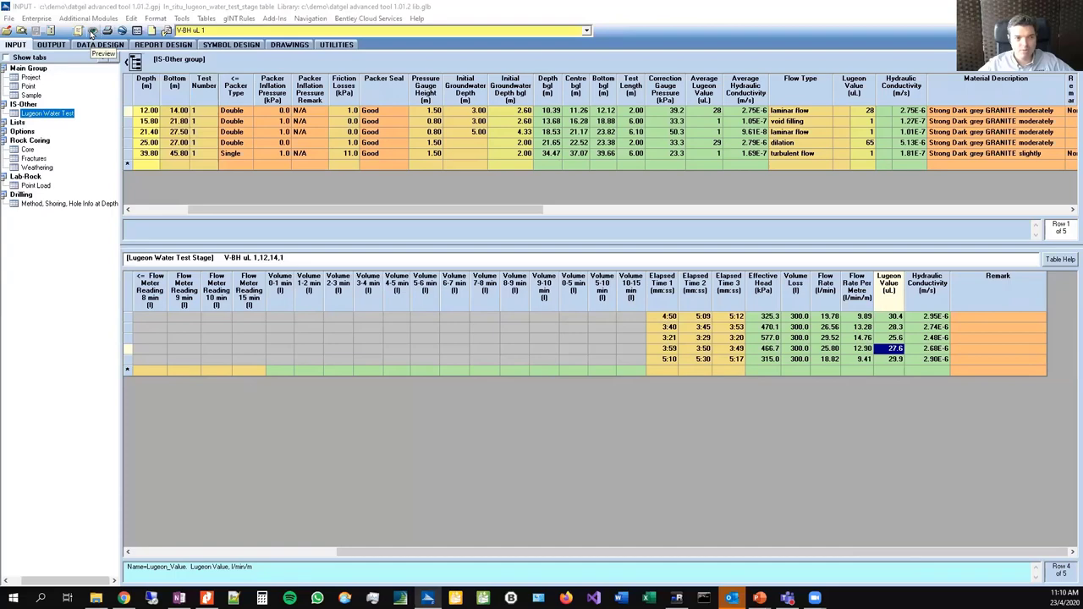
# Preview the V-BH uL 1 Lugeon report and inspect its calculations, Gauge Record and graphs.
pyautogui.click(91, 31)
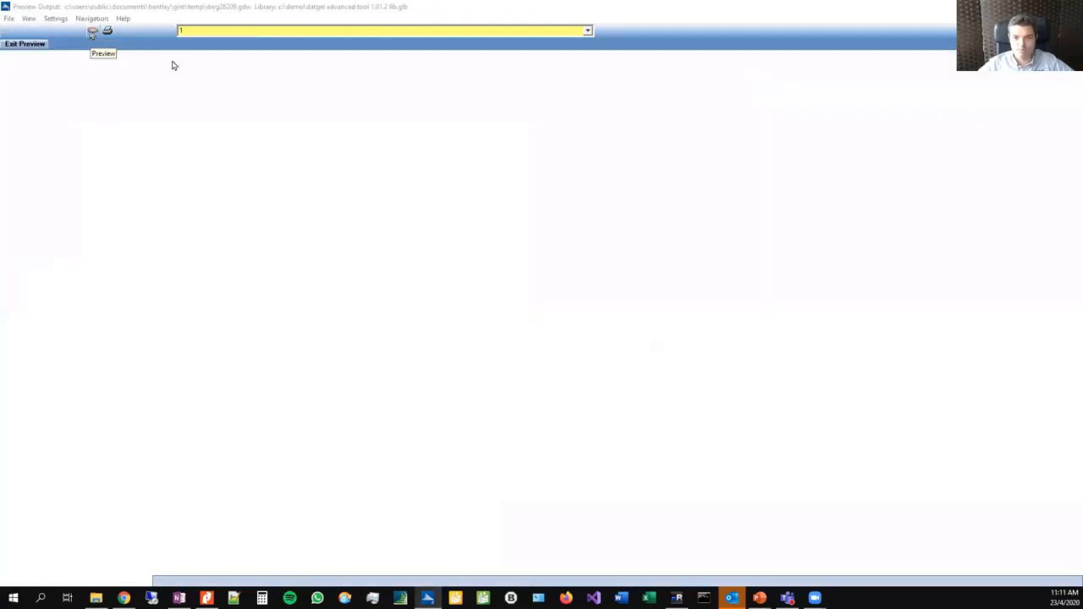
pyautogui.click(1075, 192)
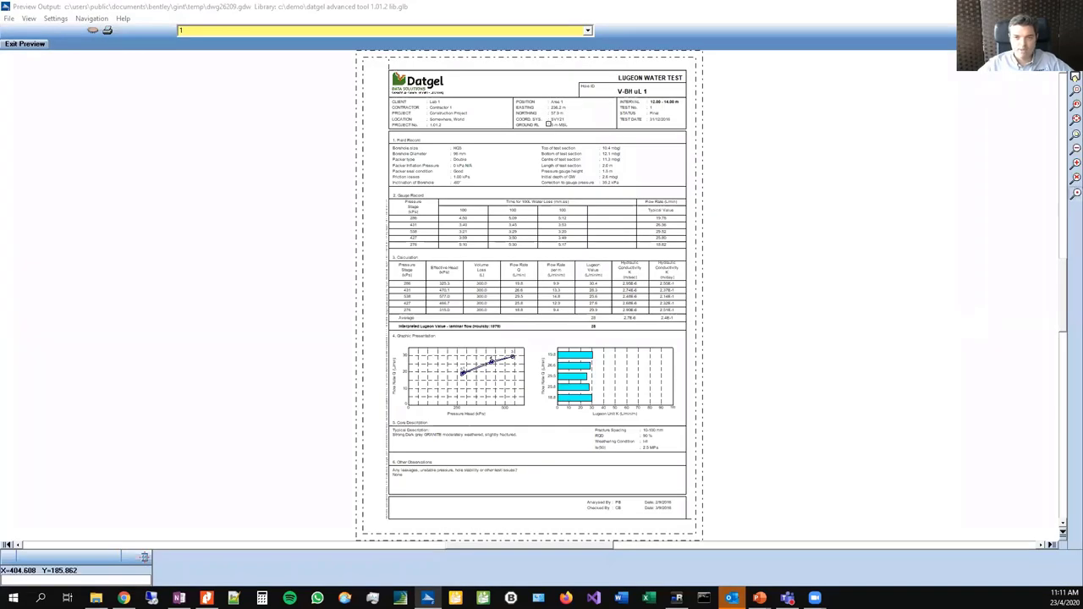
pyautogui.click(542, 144)
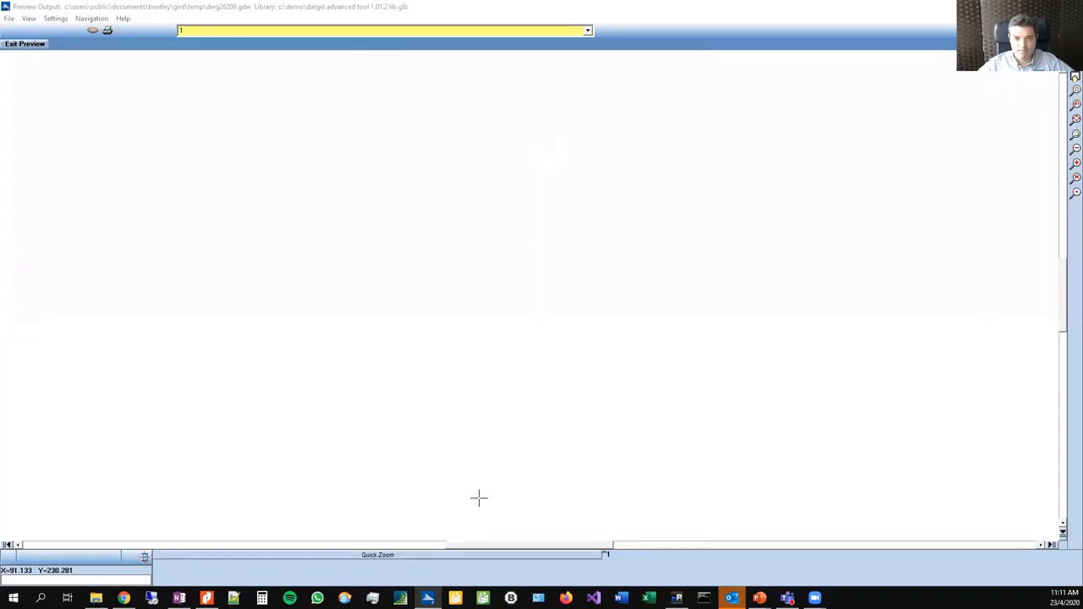
pyautogui.rightClick(273, 344)
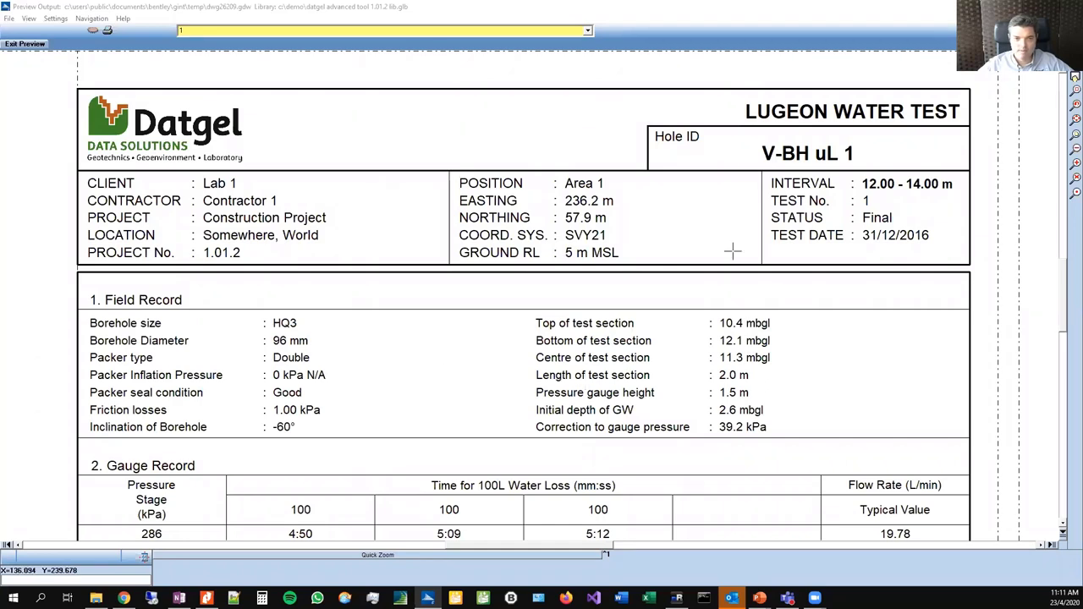
pyautogui.scroll(-2, 506, 480)
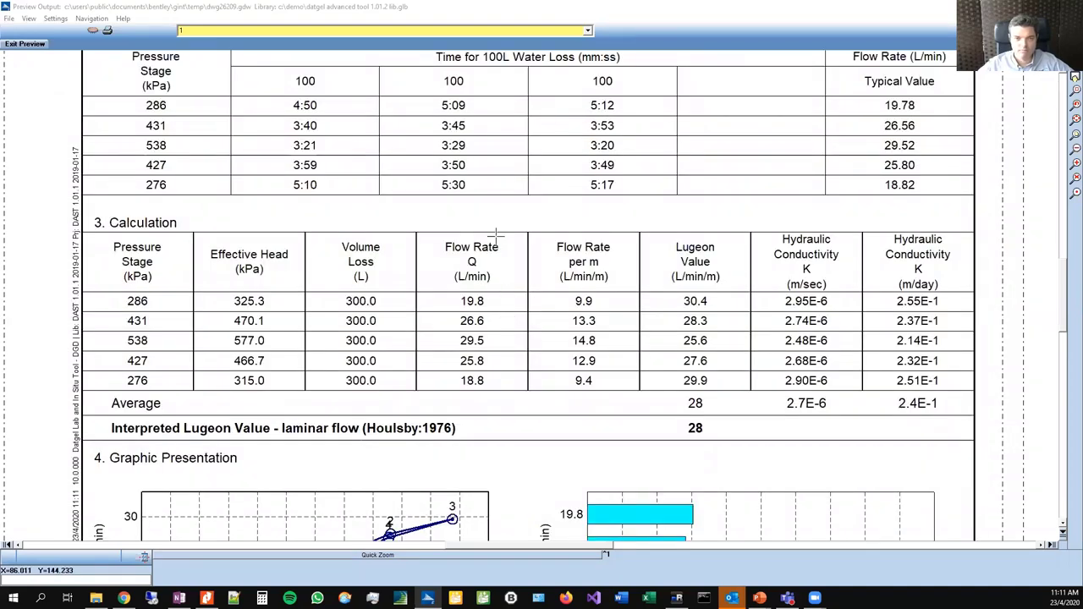
pyautogui.moveTo(495, 236); pyautogui.dragTo(491, 272)
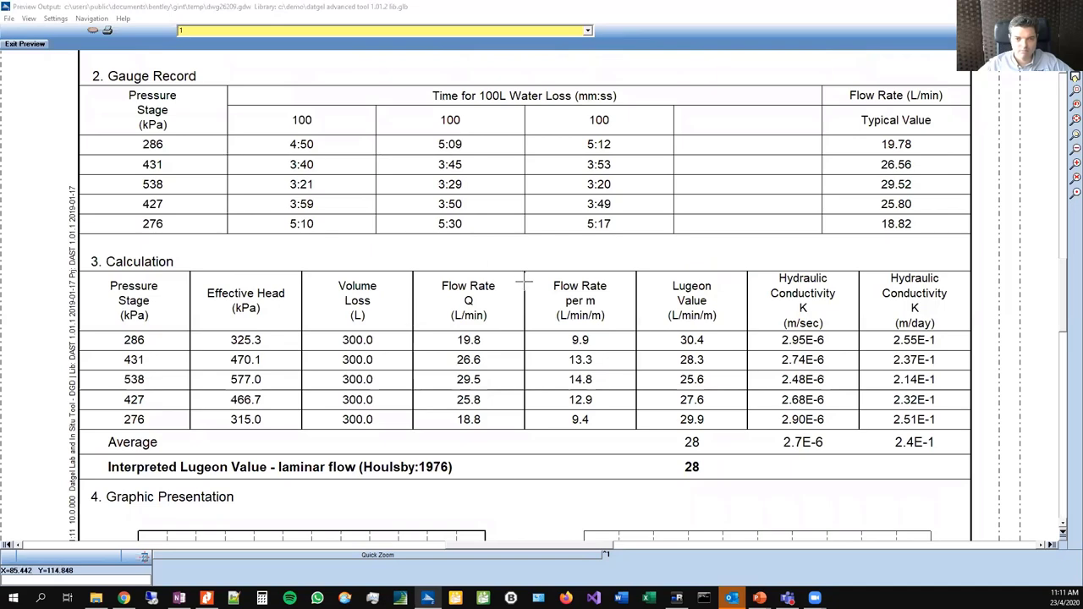
pyautogui.scroll(-3, 519, 289)
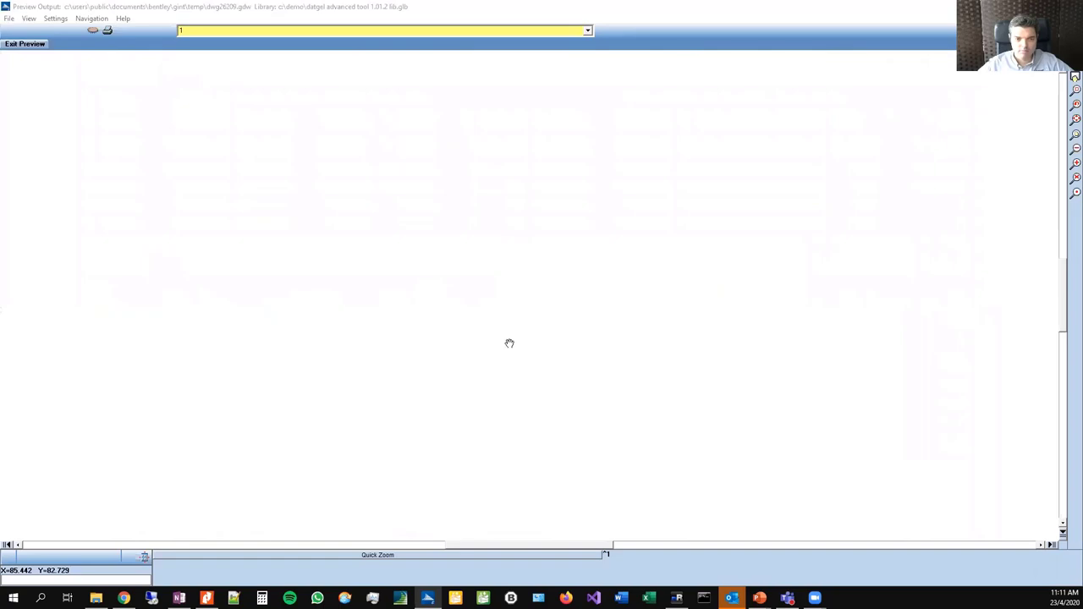
pyautogui.scroll(-1, 277, 327)
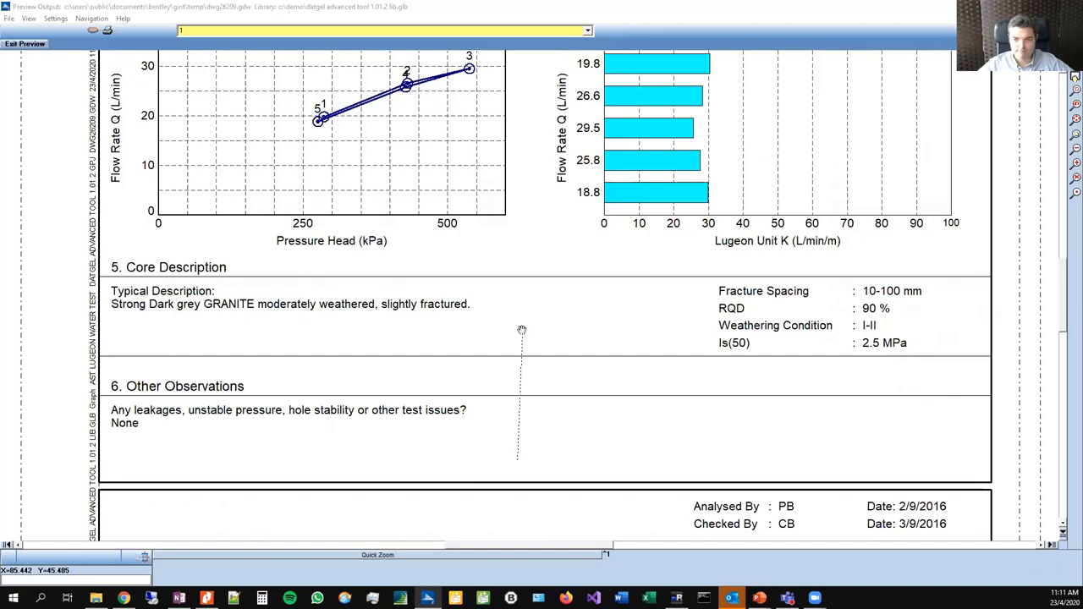
pyautogui.moveTo(519, 331); pyautogui.dragTo(517, 461)
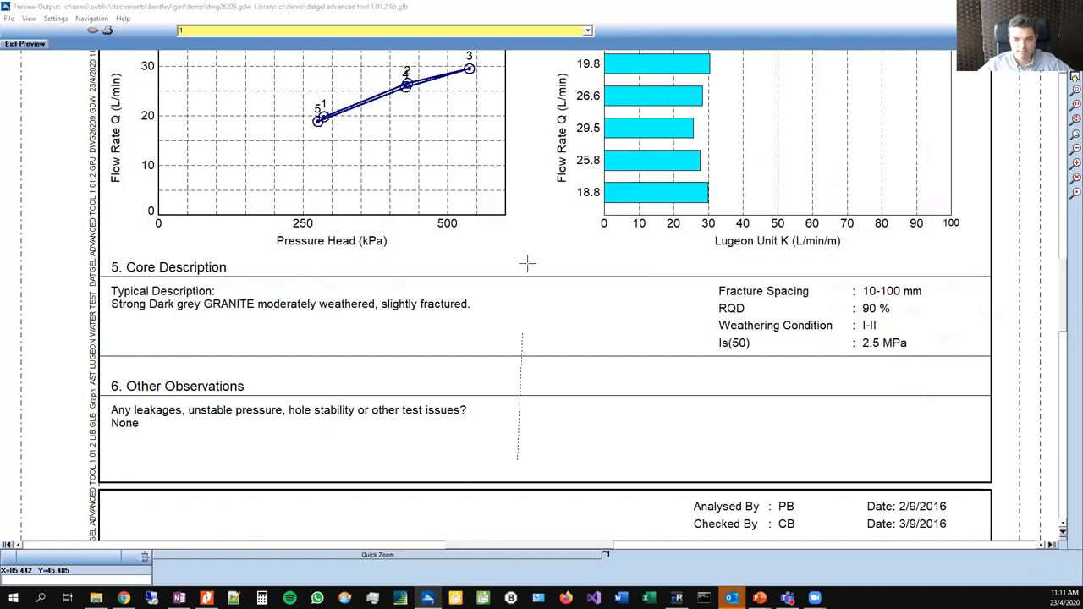
pyautogui.click(1067, 124)
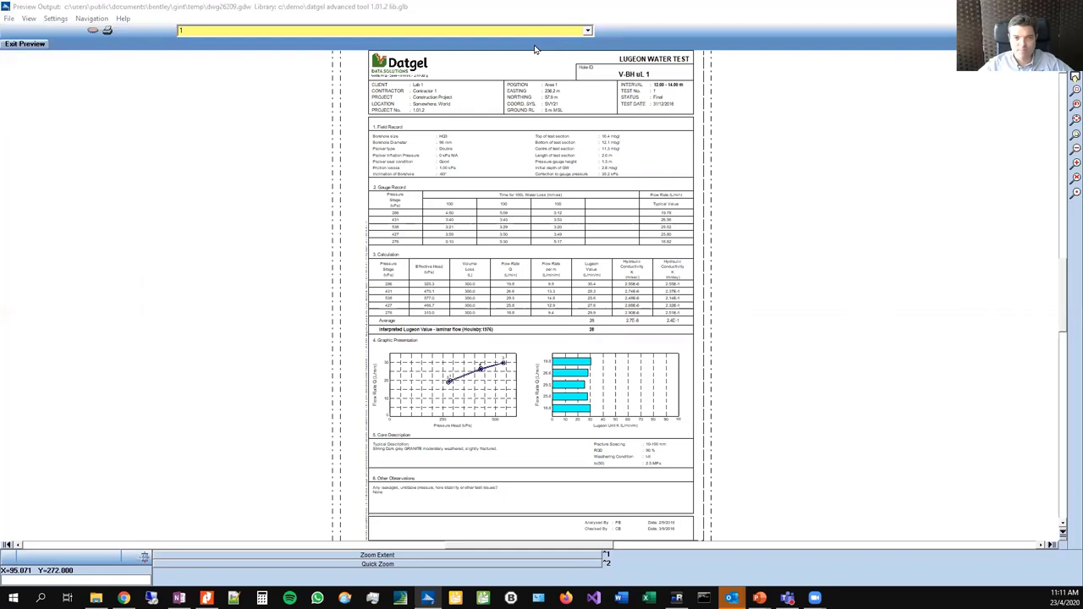
# Exit the preview, view stage readings for tests 2 to 5, and reopen the report preview.
pyautogui.click(25, 44)
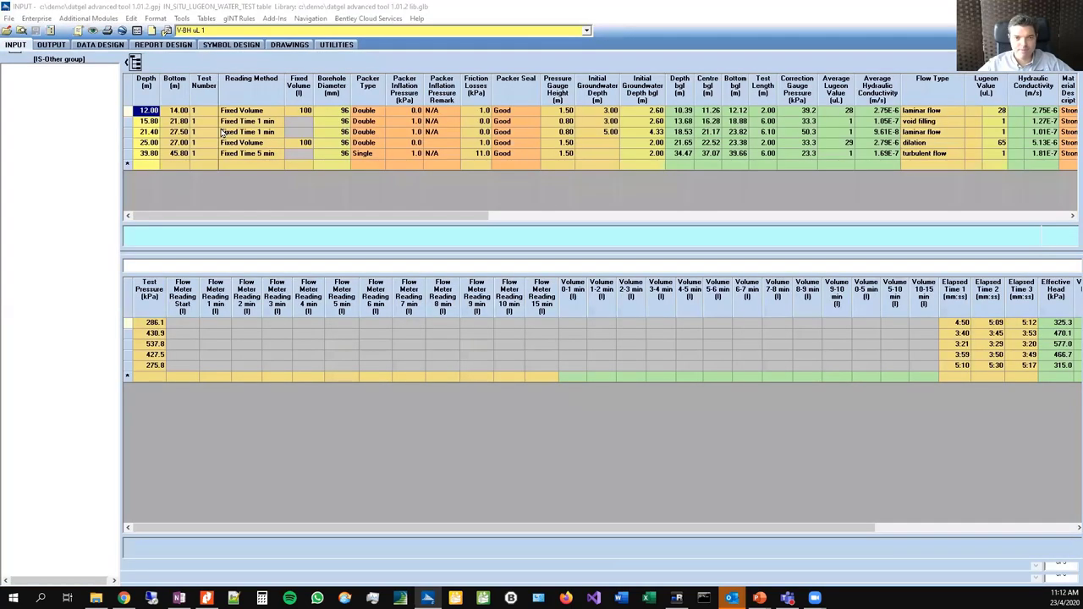
pyautogui.click(238, 121)
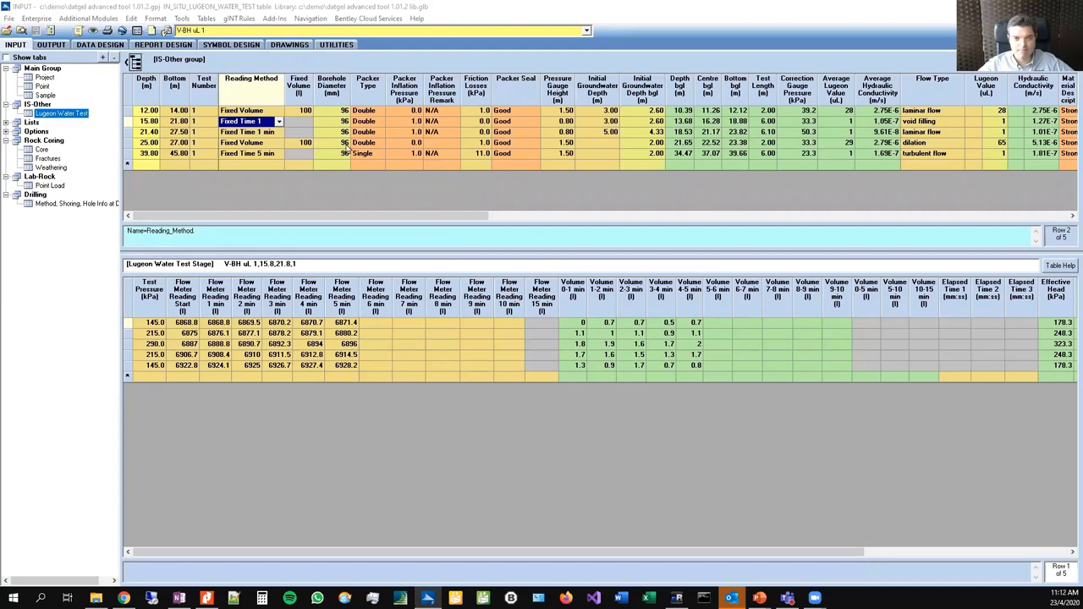
pyautogui.click(247, 133)
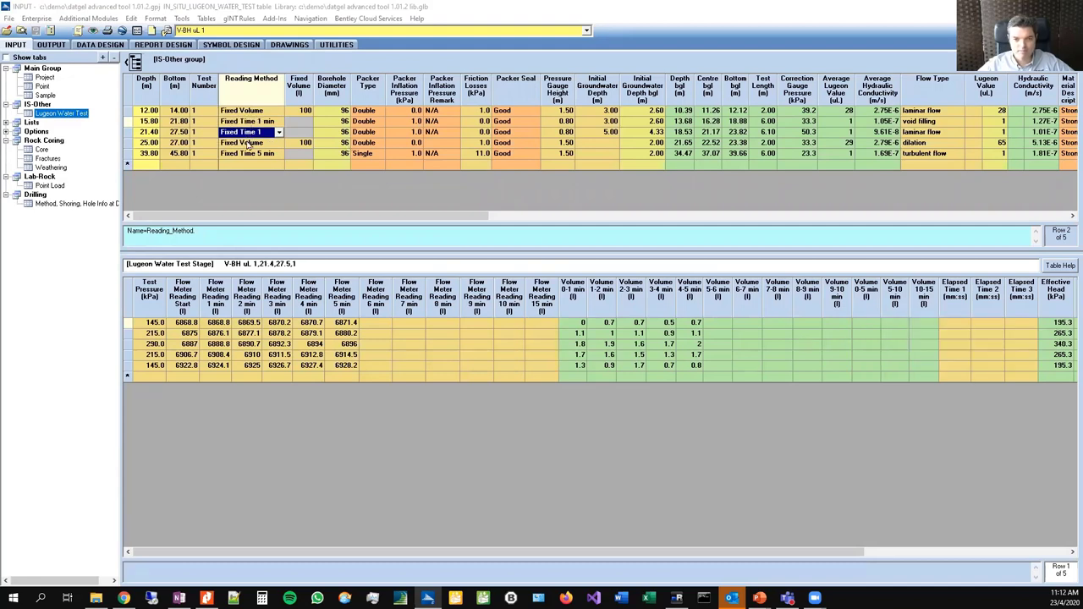
pyautogui.click(246, 143)
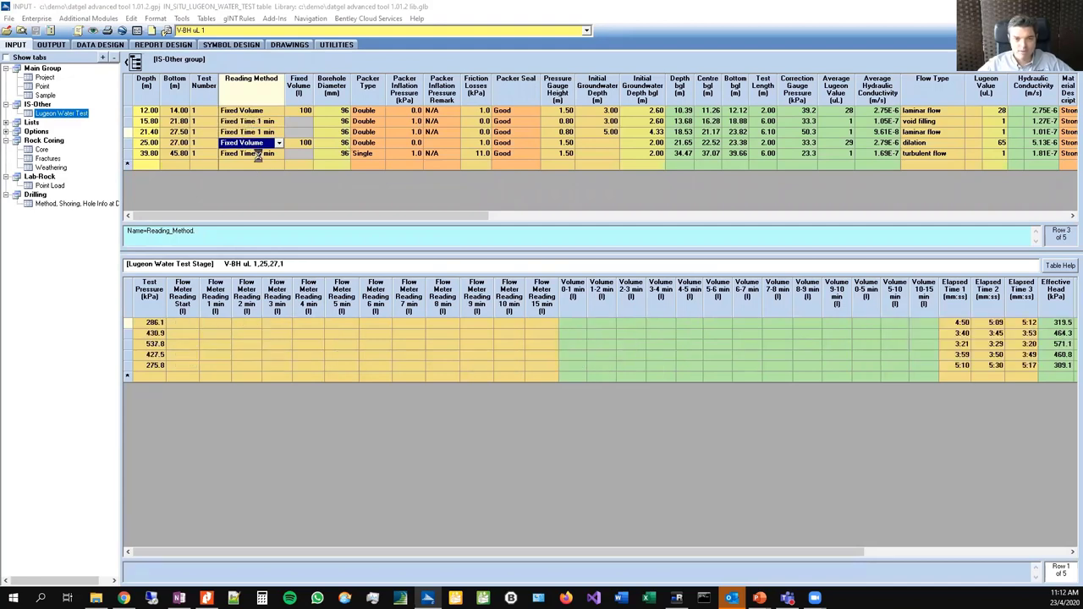
pyautogui.click(258, 154)
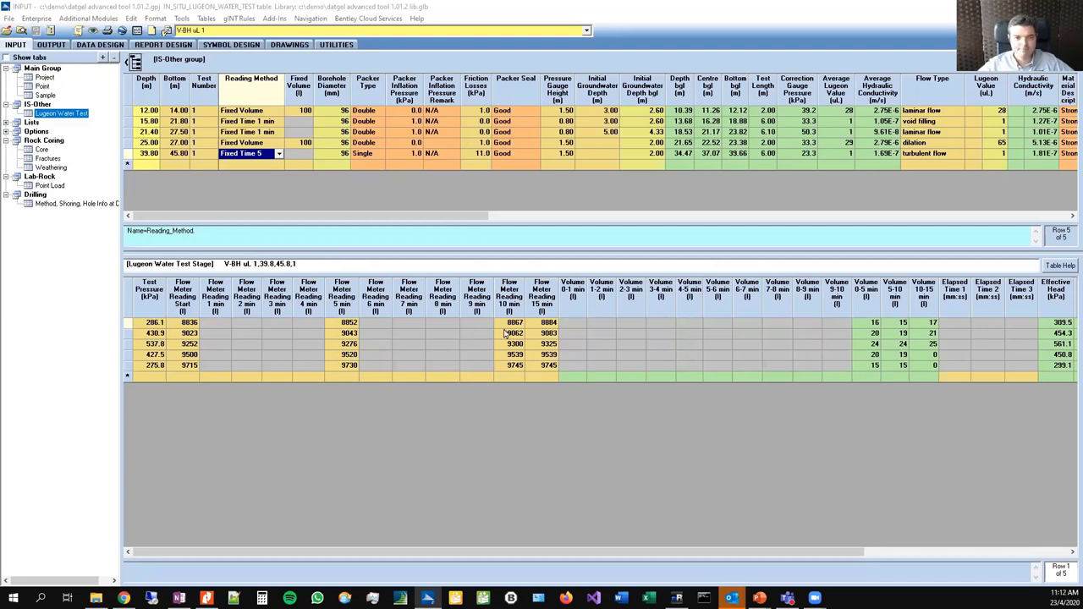
pyautogui.click(92, 31)
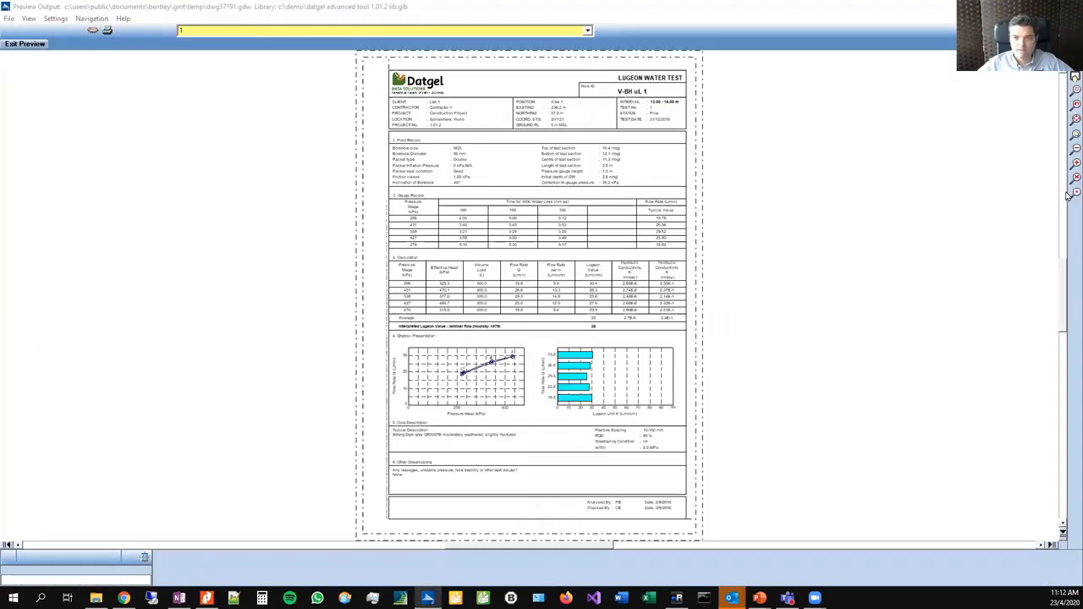
# Zoom in on the report's calculation table, then close the preview and go to Output Graphs.
pyautogui.click(481, 207)
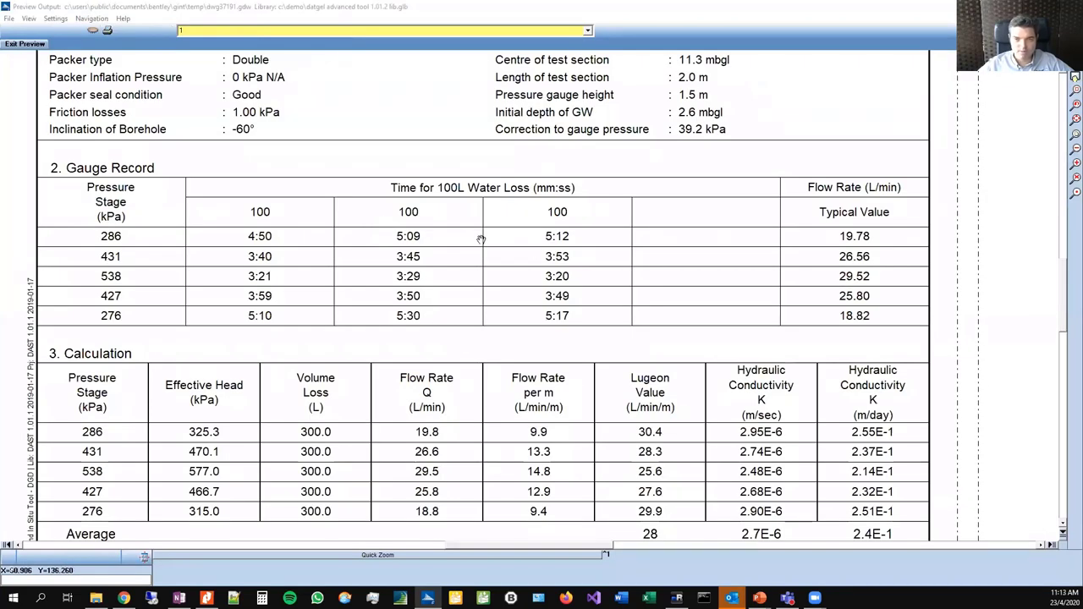
pyautogui.click(503, 452)
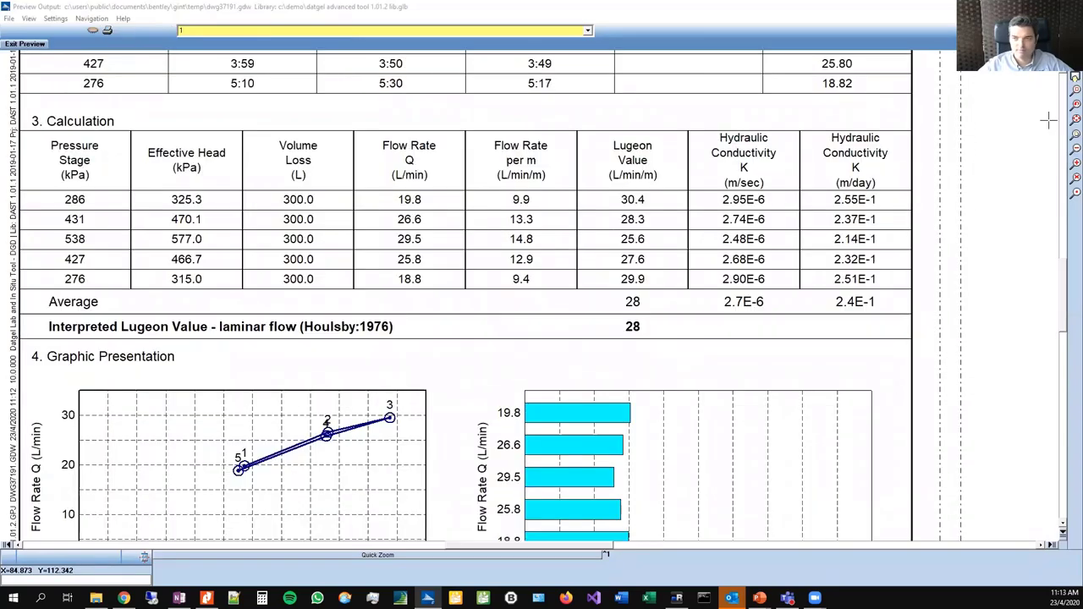
pyautogui.rightClick(245, 57)
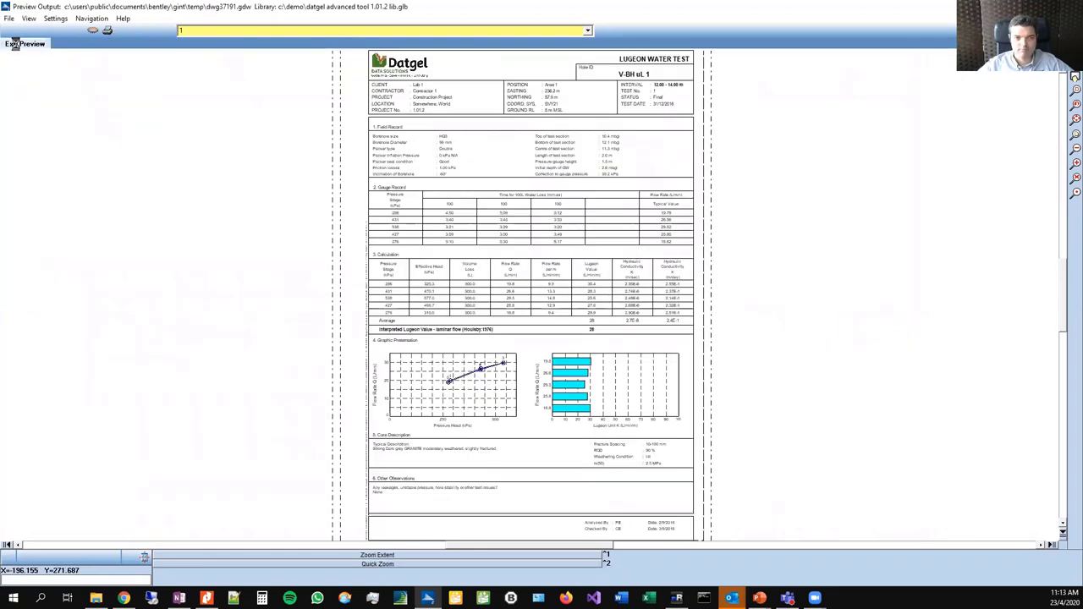
pyautogui.click(25, 43)
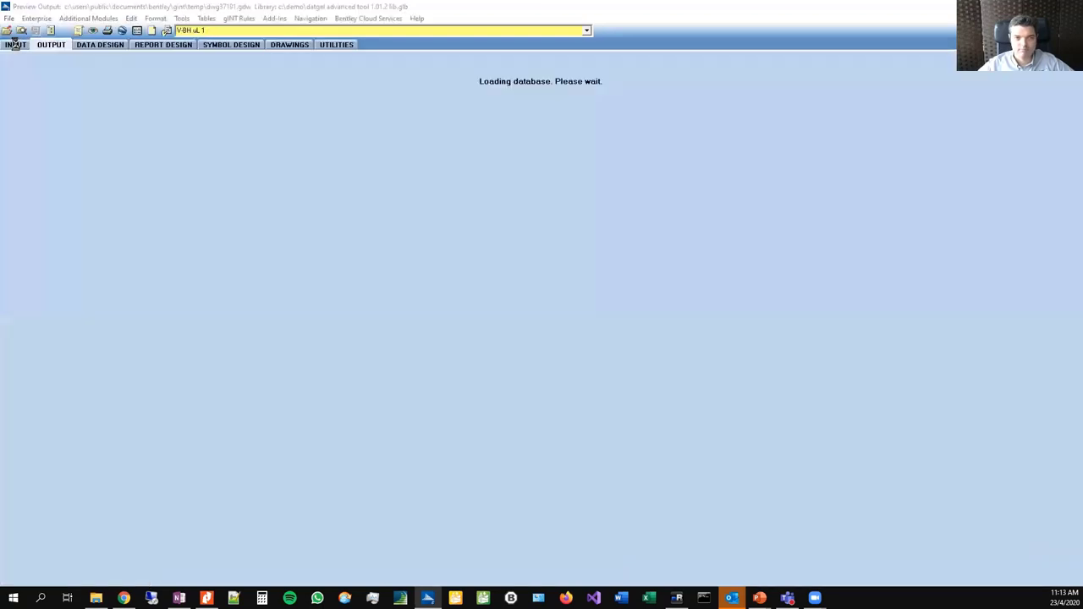
pyautogui.click(14, 44)
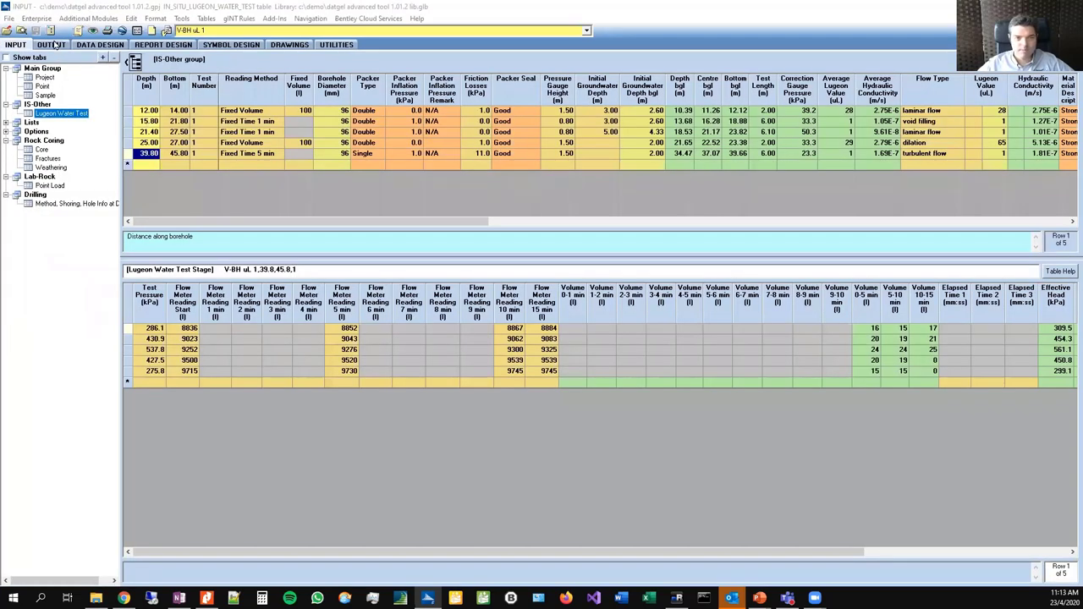
pyautogui.click(52, 44)
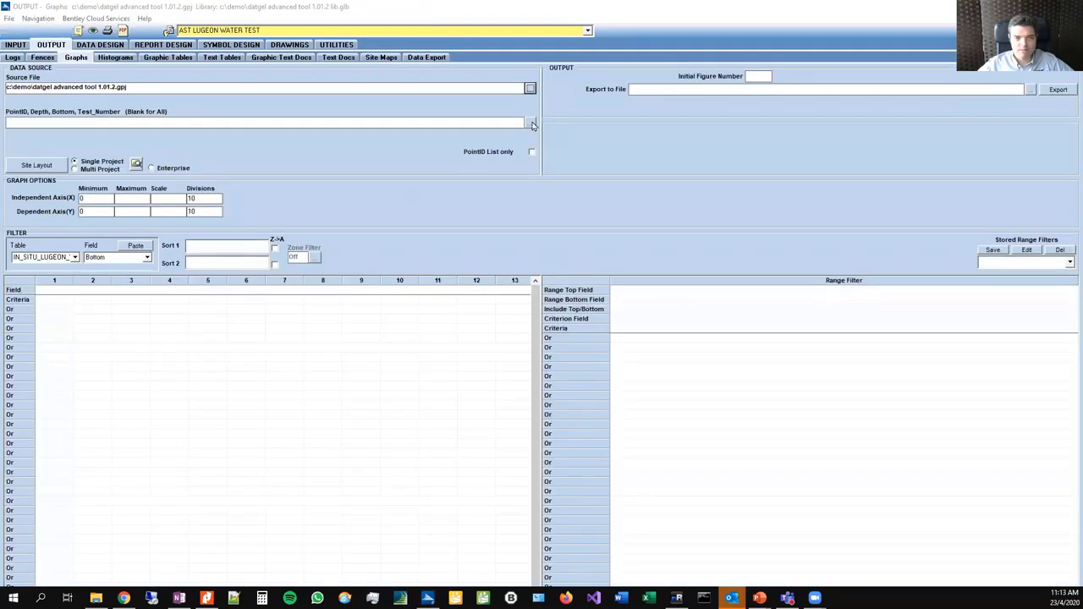
# Keep every hole's tests included and name the export file 3.pdf.
pyautogui.click(530, 123)
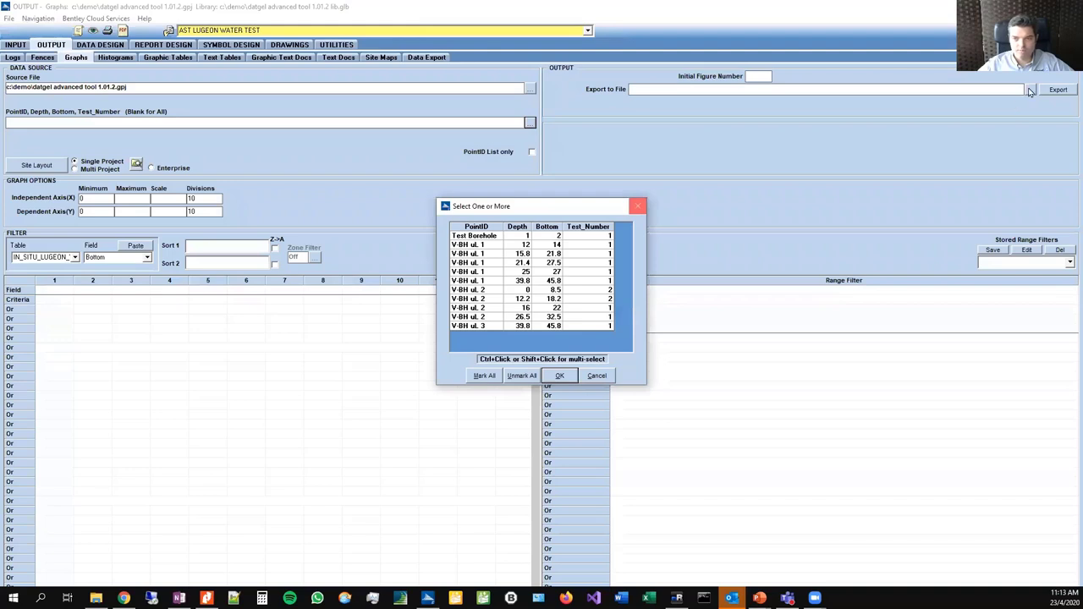
pyautogui.click(637, 205)
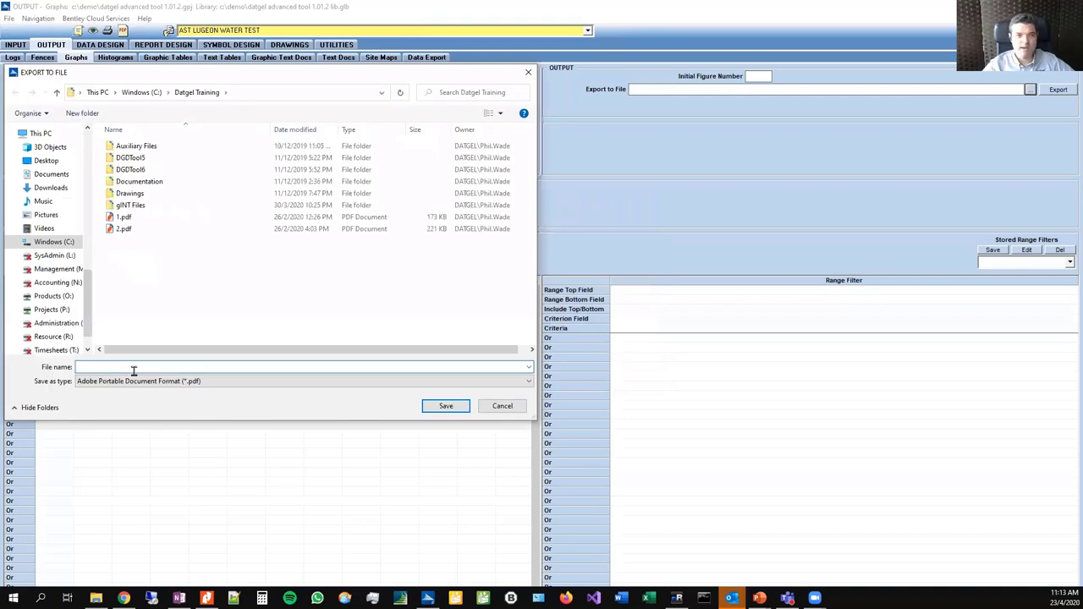
pyautogui.write('3')
pyautogui.press('Return')
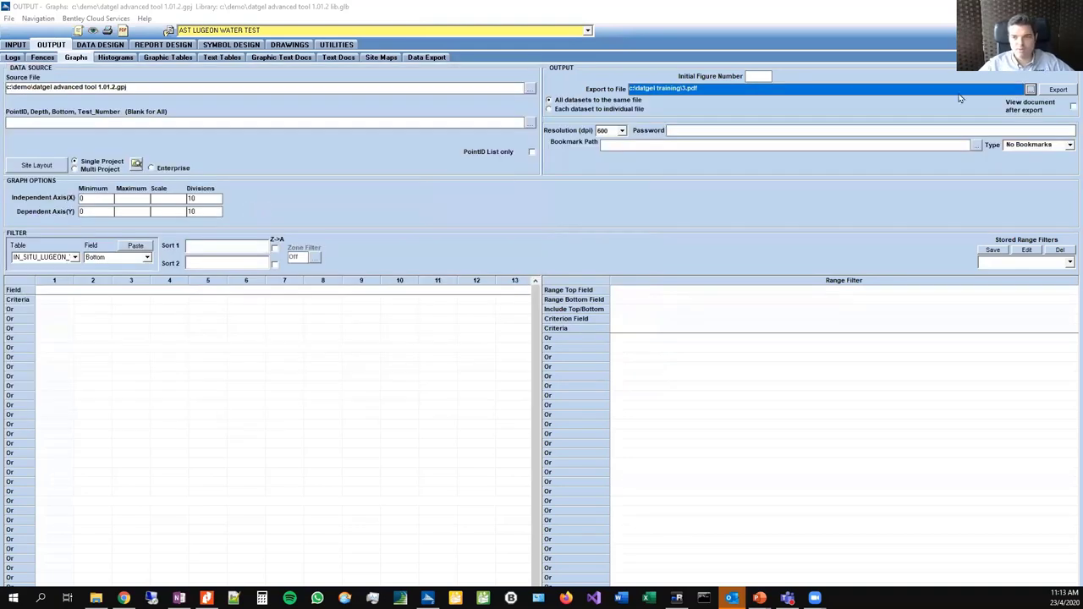
# Set ROOT child bookmarks, enable viewing after export, and export the PDF.
pyautogui.click(975, 148)
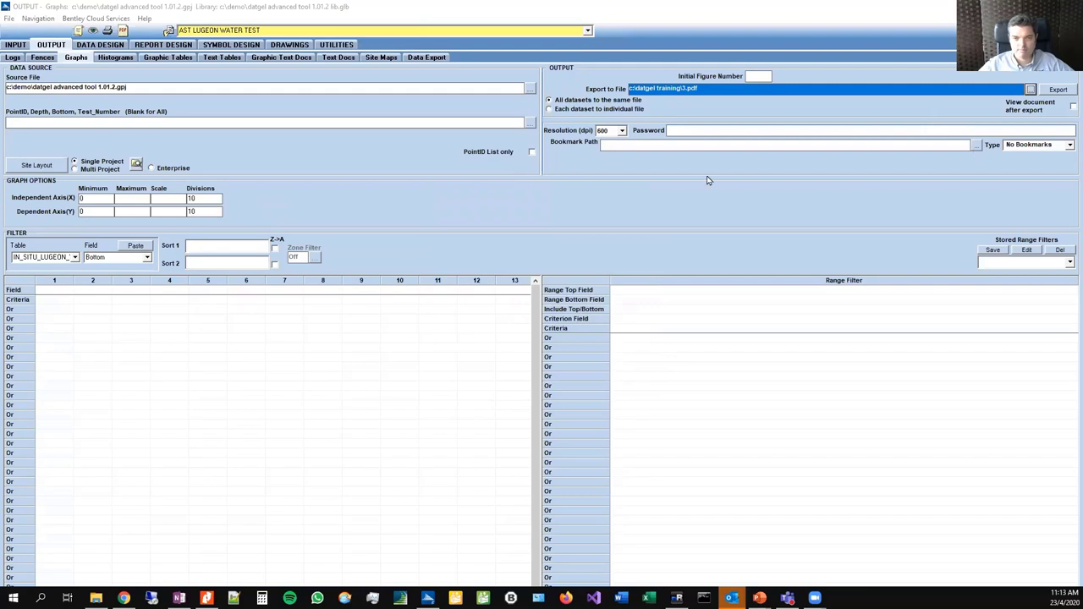
pyautogui.click(423, 347)
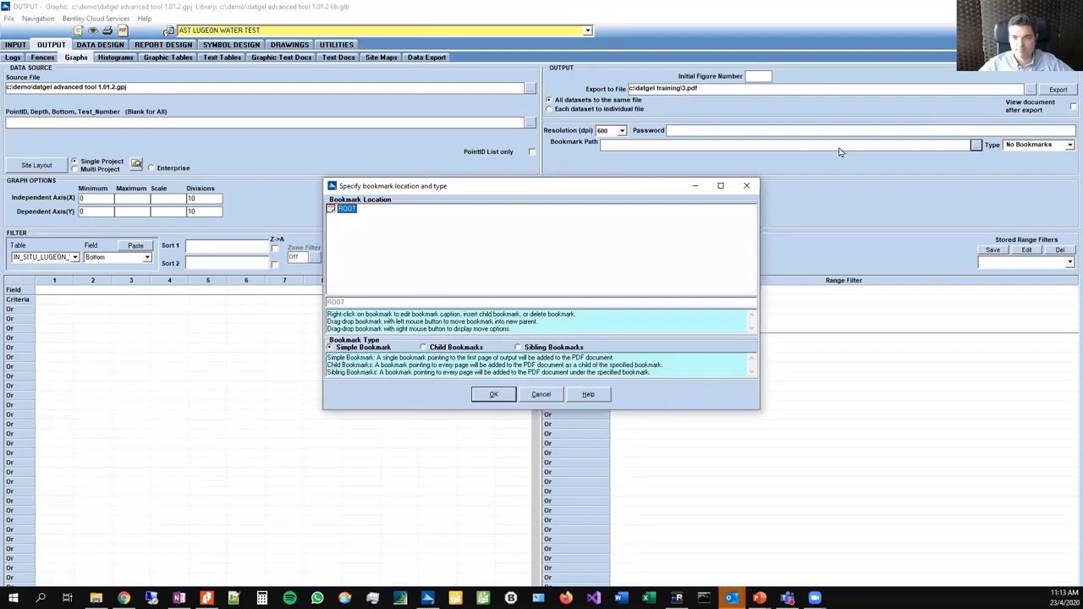
pyautogui.click(493, 394)
pyautogui.click(1069, 109)
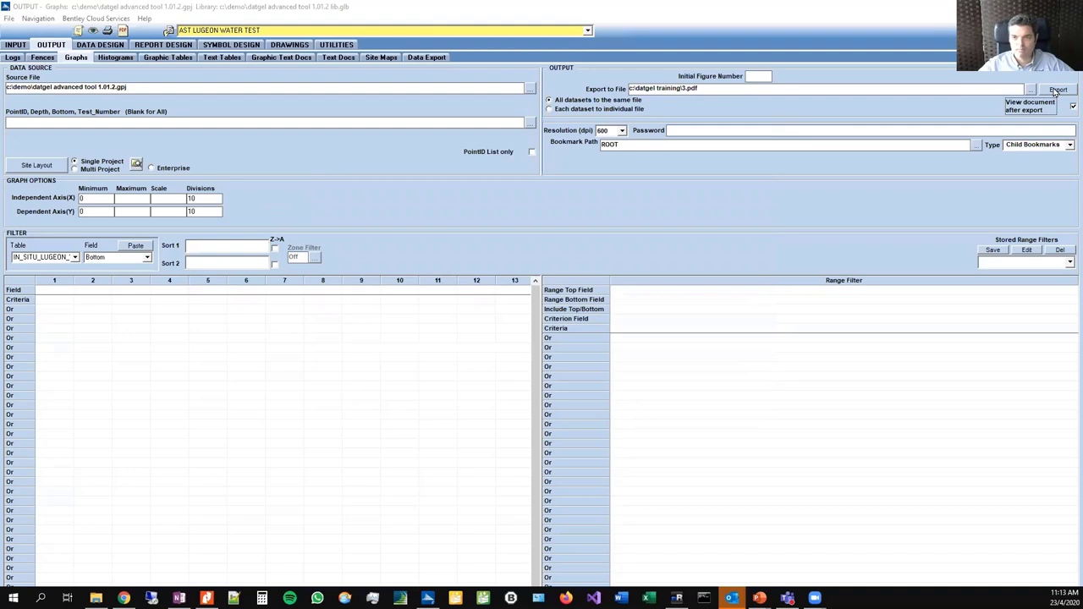
pyautogui.click(1056, 91)
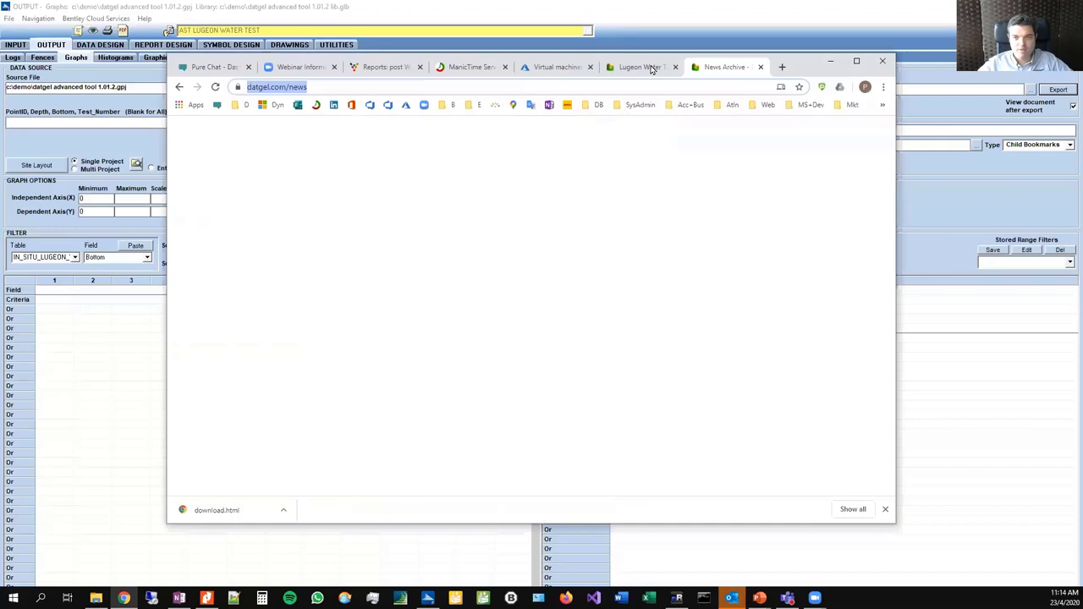
# Navigate from the Lugeon Water Test page to the Advanced In Situ Tool Quick Start Guide, then switch to Nitro Pro.
pyautogui.click(856, 64)
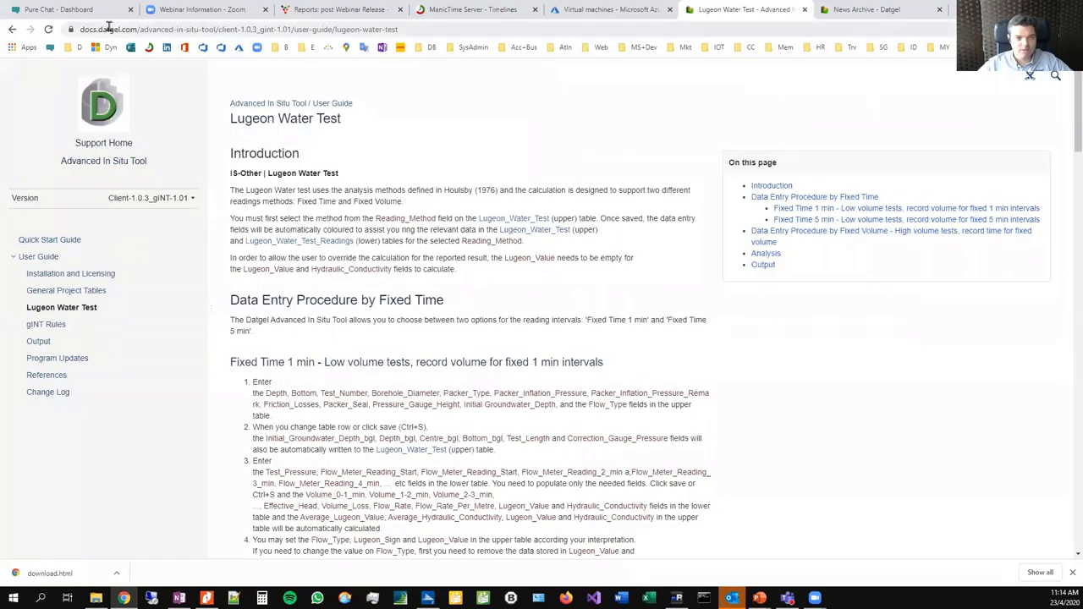
pyautogui.click(104, 144)
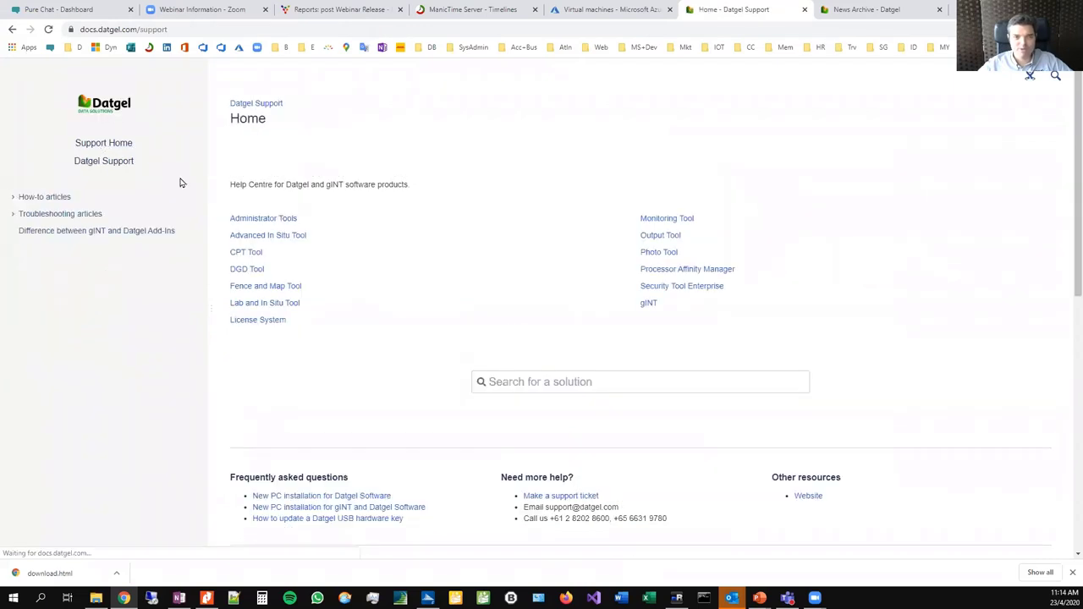
pyautogui.click(260, 240)
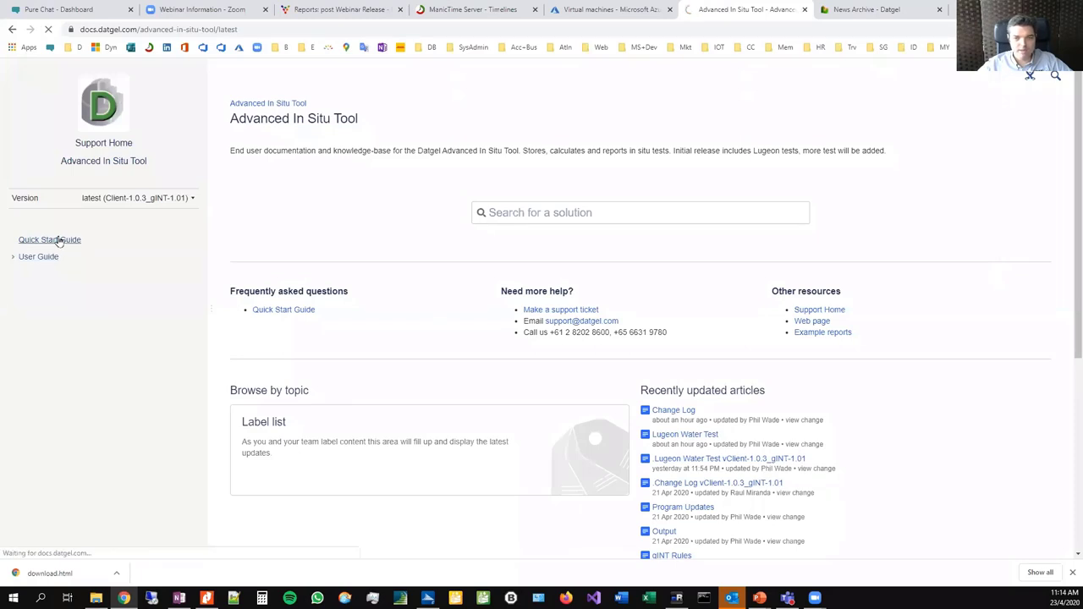
pyautogui.click(50, 240)
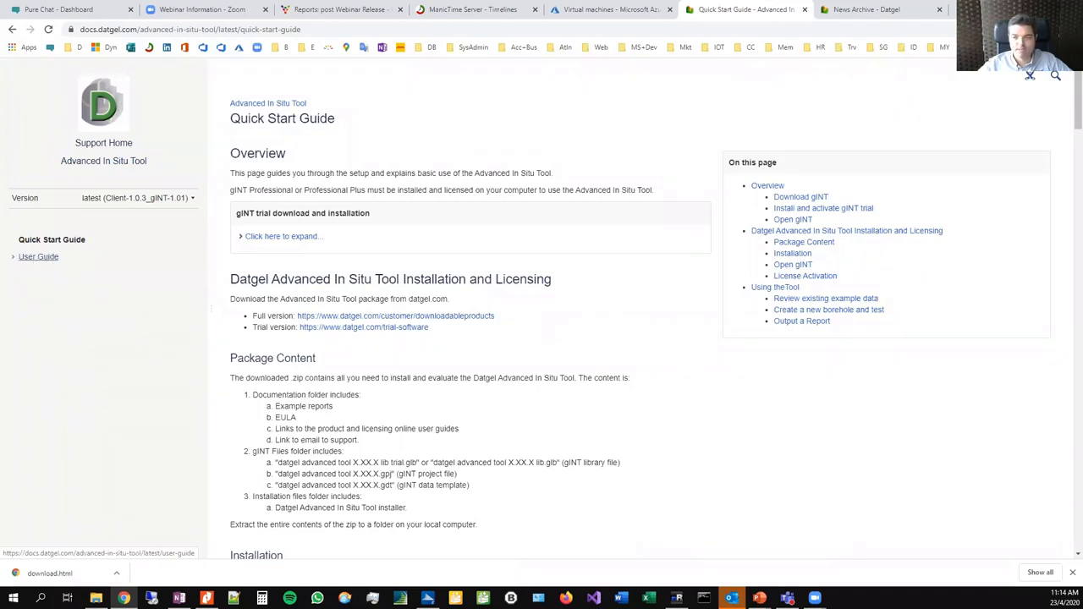
pyautogui.hotkey('alt', 'Tab')
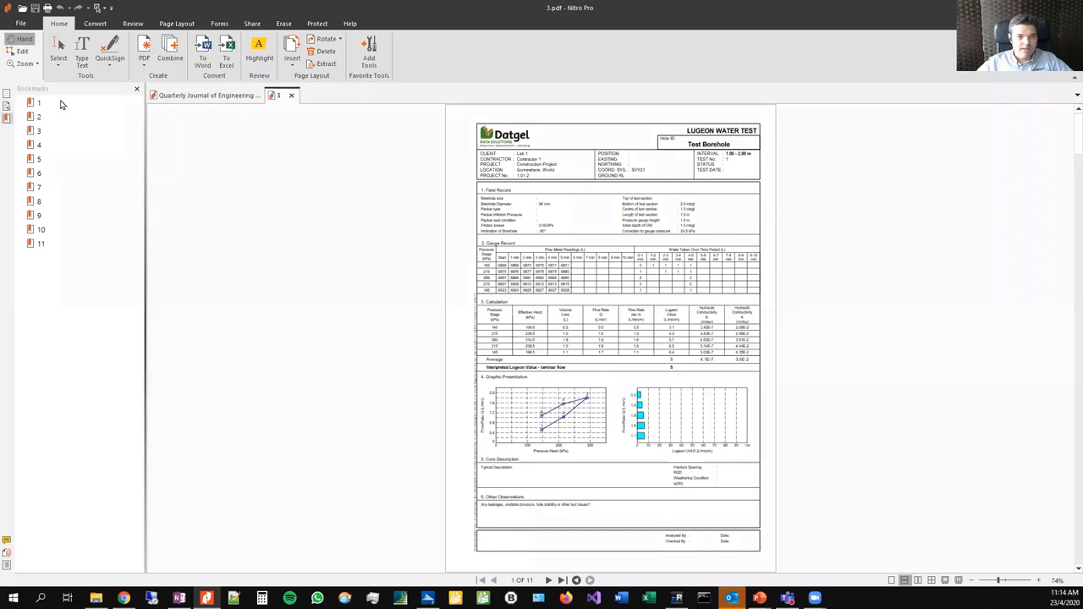
# Jump through bookmarks 1, 3, 4, 7, 10, 11, 1 and 2 of 3.pdf, then return to gINT.
pyautogui.click(37, 103)
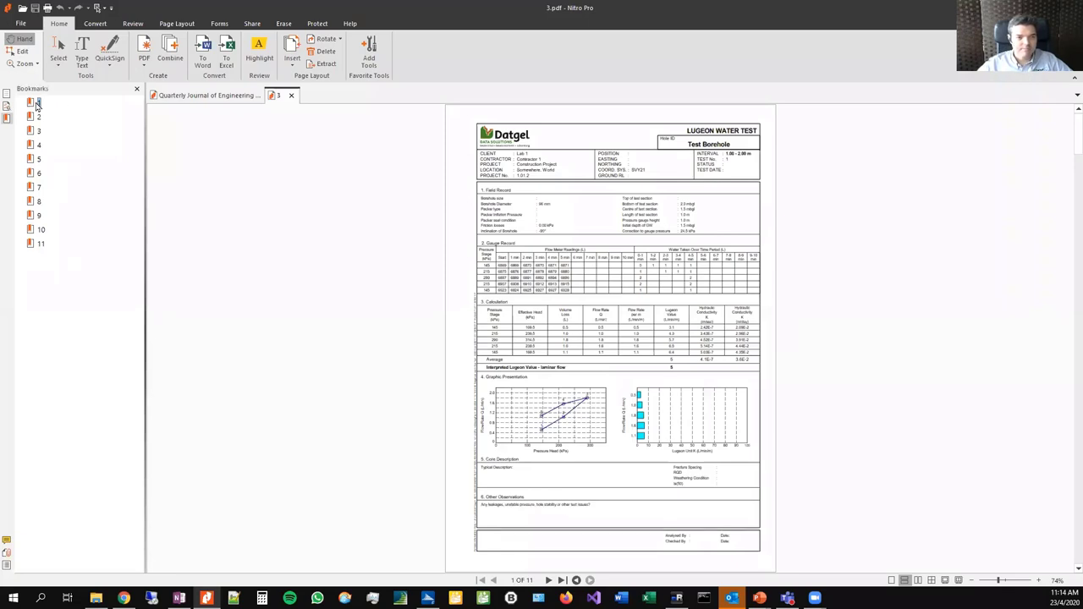
pyautogui.click(37, 131)
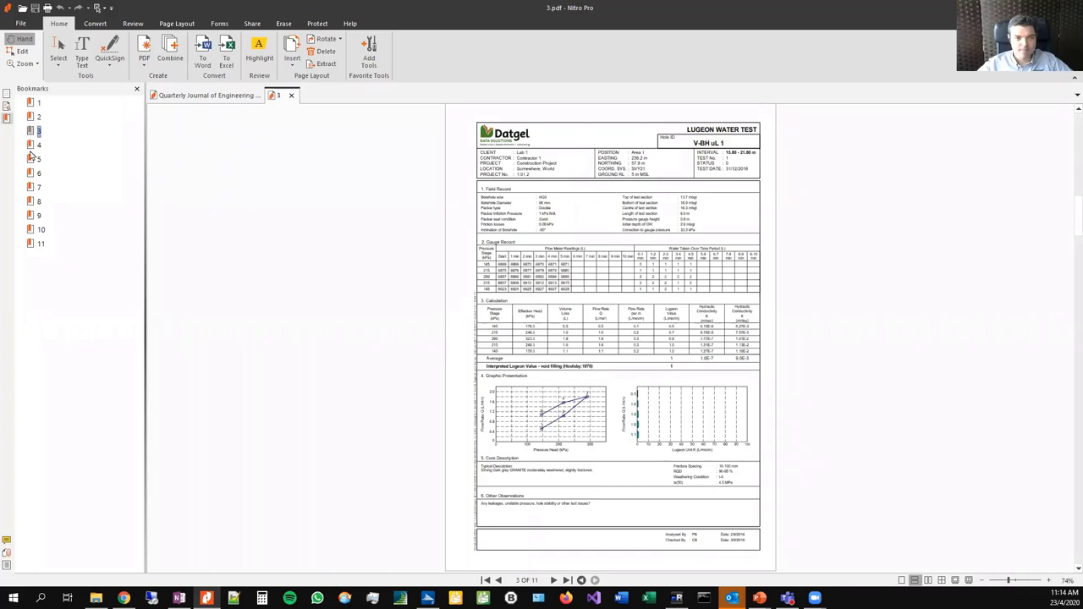
pyautogui.click(32, 147)
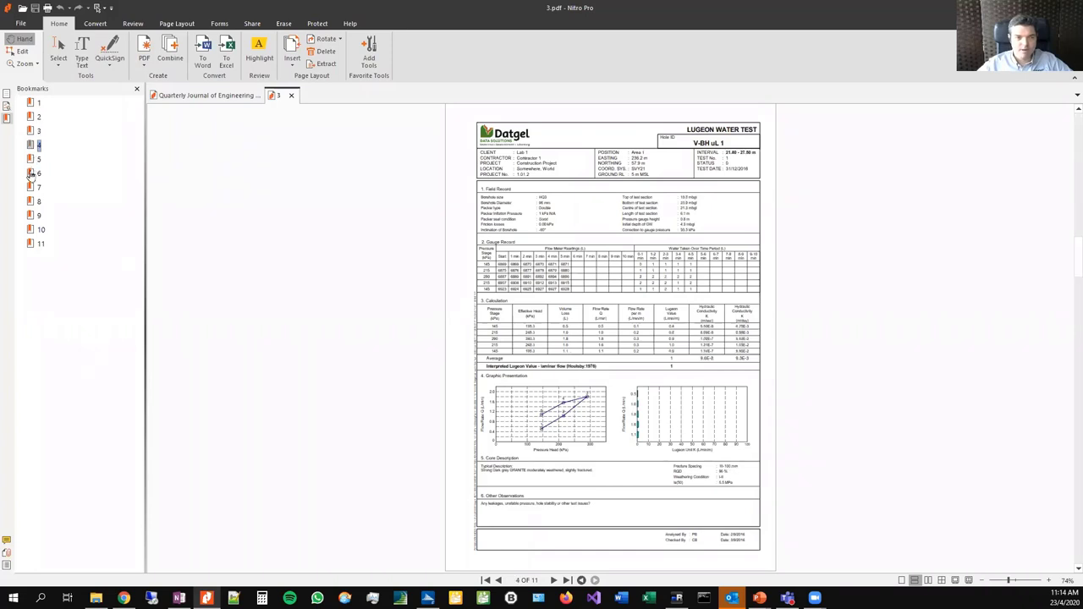
pyautogui.click(33, 188)
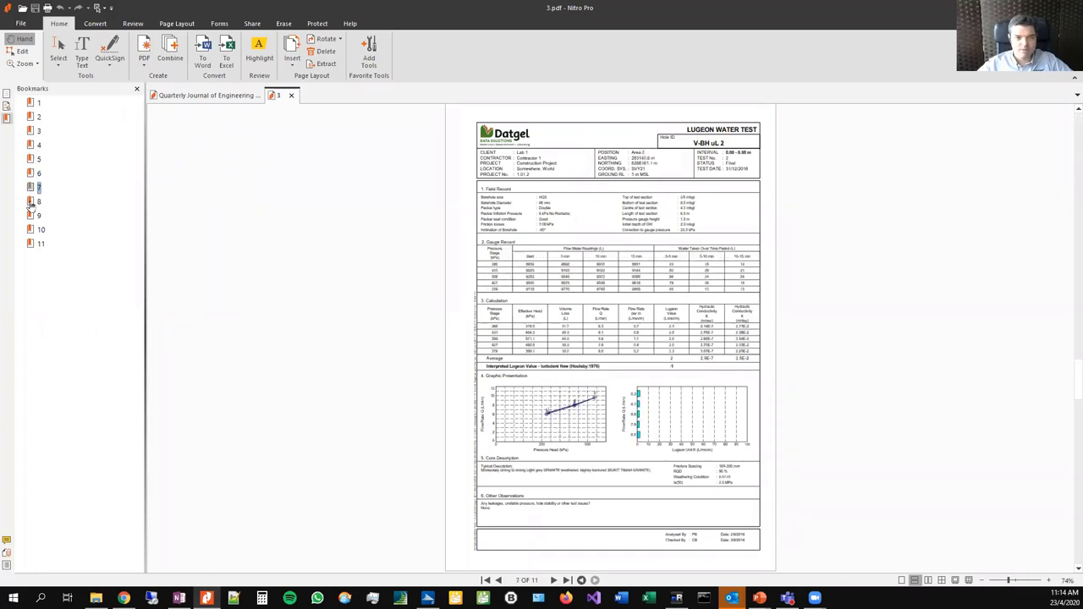
pyautogui.click(37, 229)
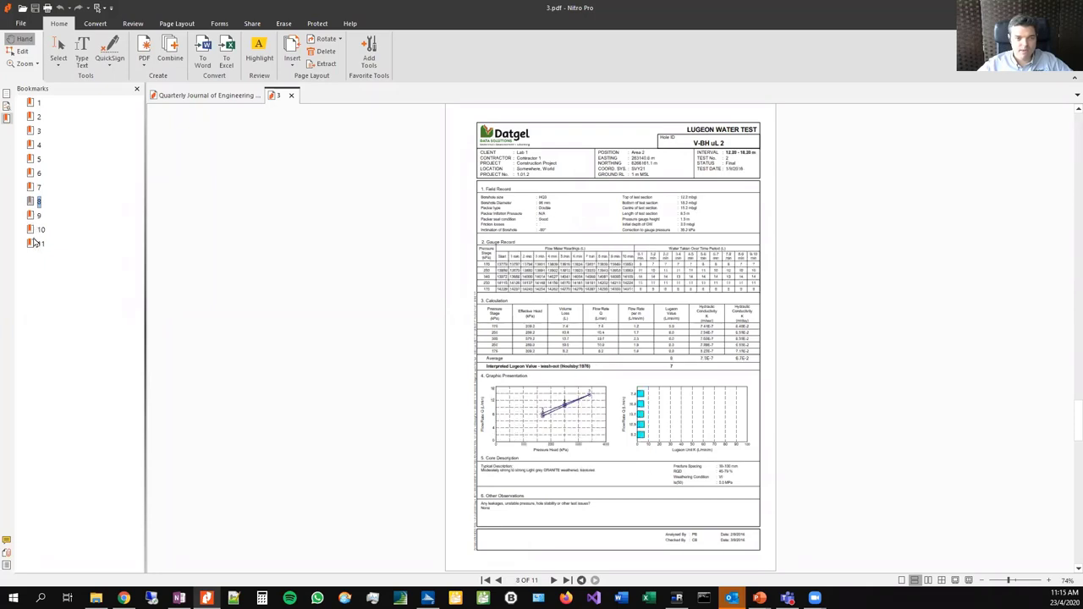
pyautogui.press('Down')
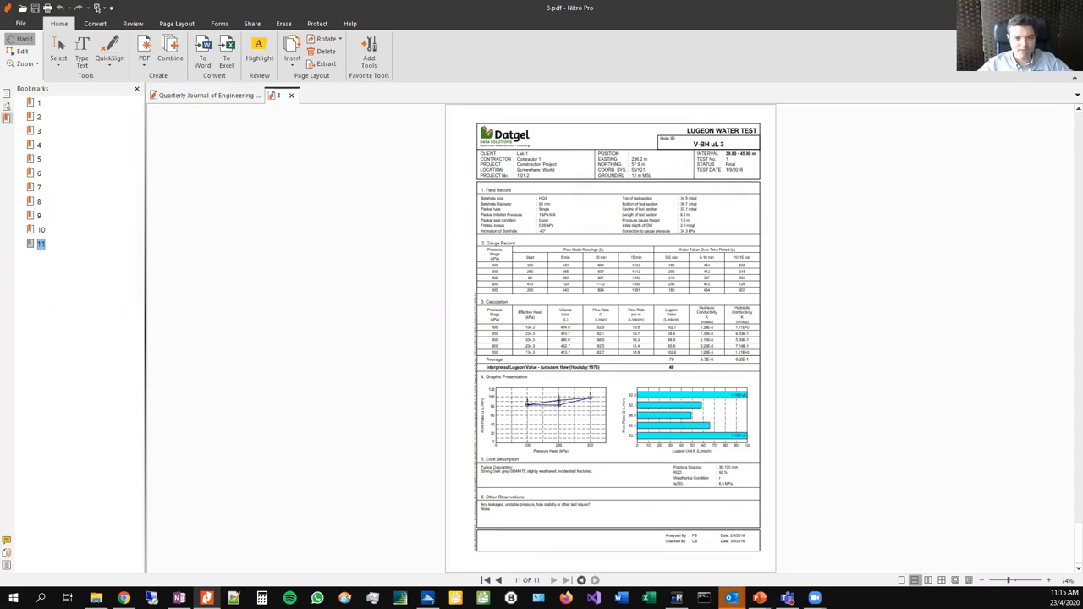
pyautogui.click(40, 105)
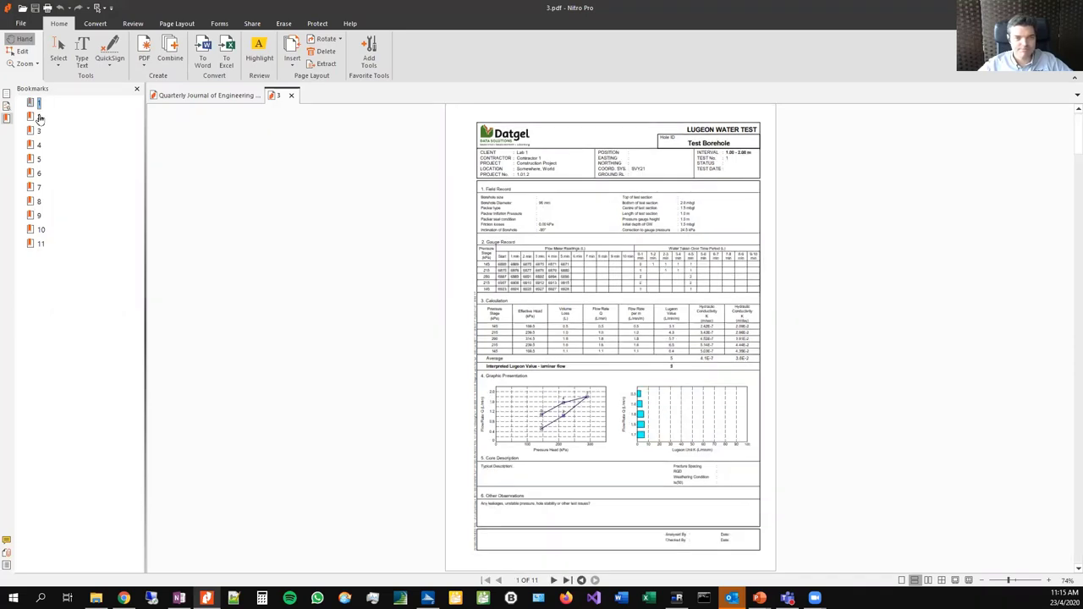
pyautogui.click(39, 118)
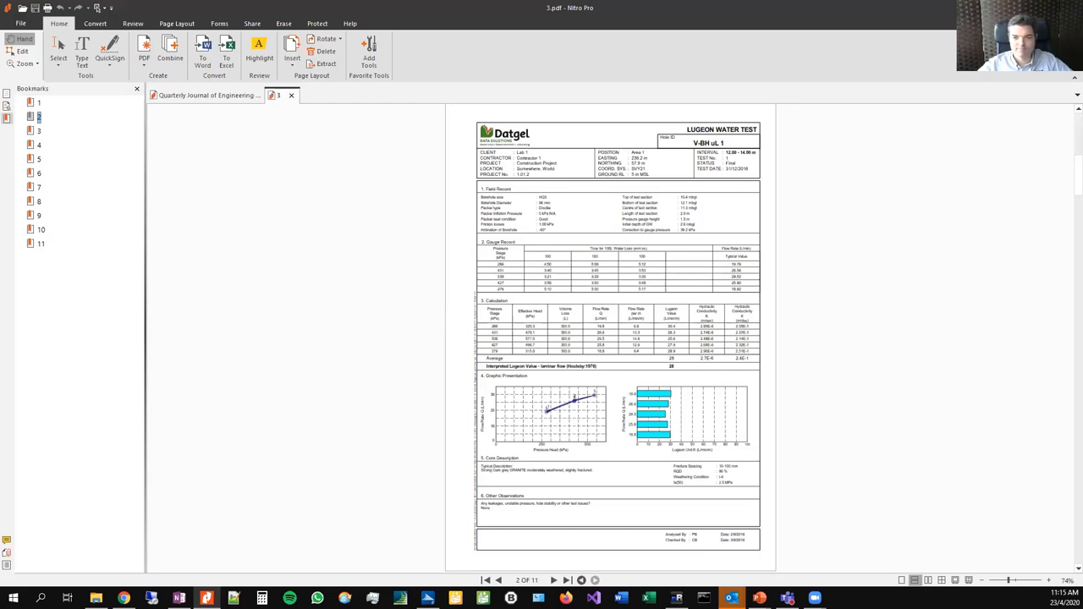
pyautogui.hotkey('alt', 'Tab')
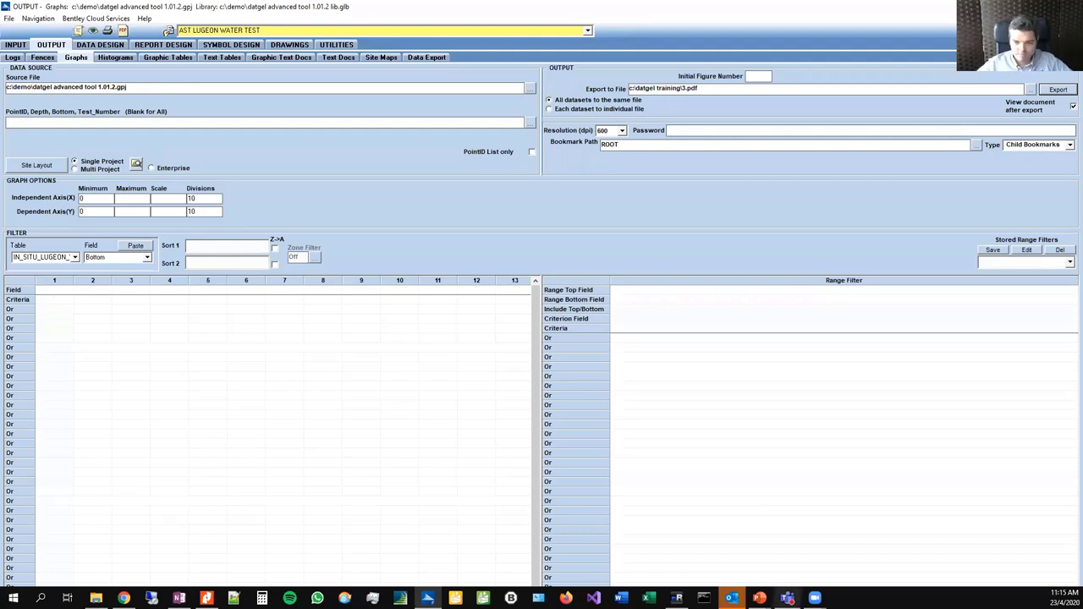
# Bring the PowerPoint Slide Show window back from the taskbar preview.
pyautogui.moveTo(759, 598)
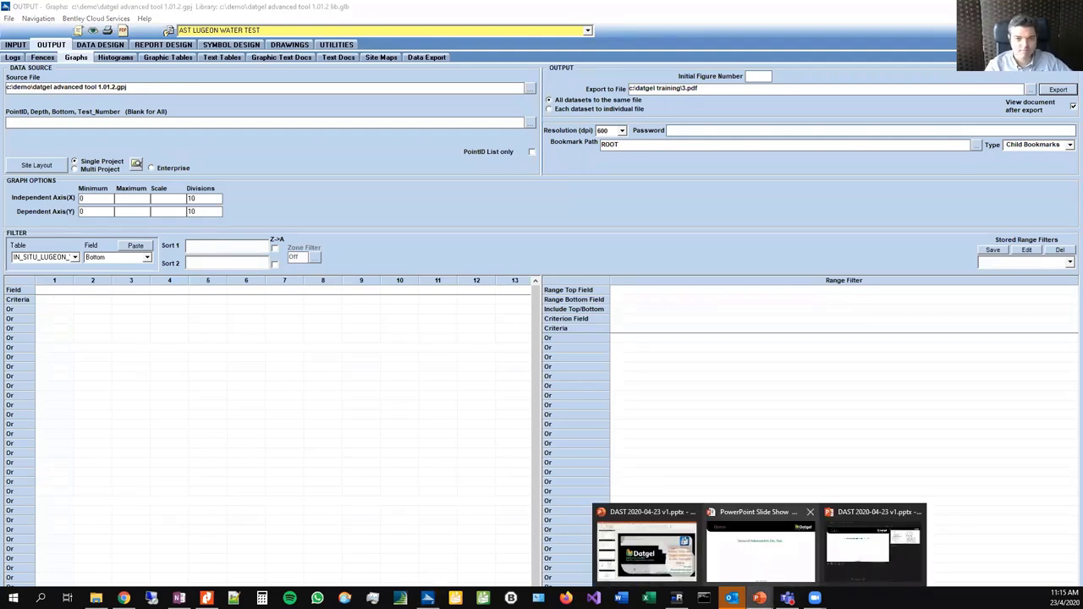
pyautogui.click(760, 548)
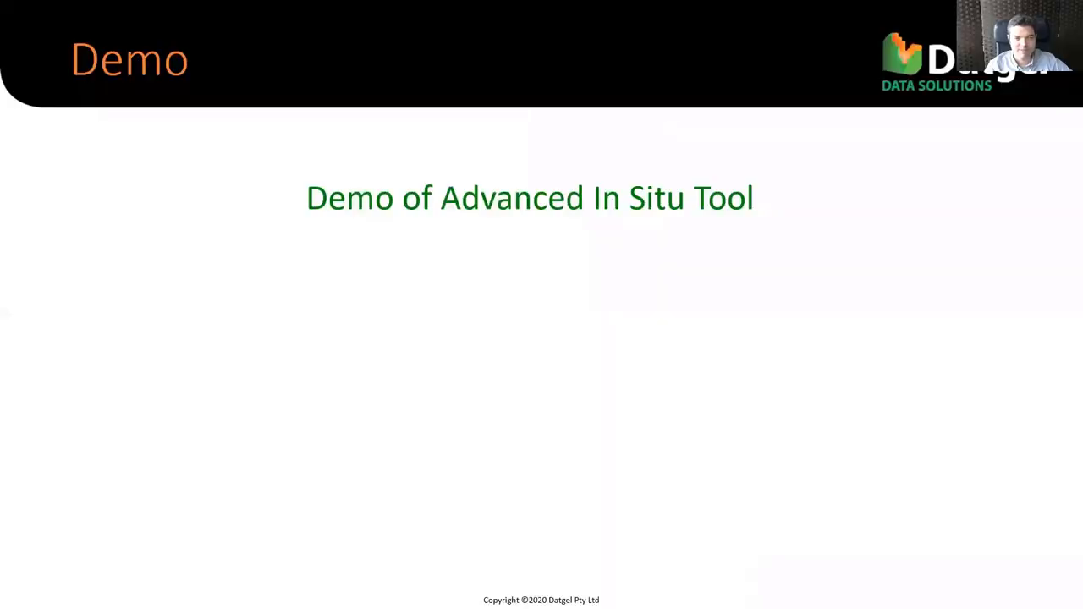